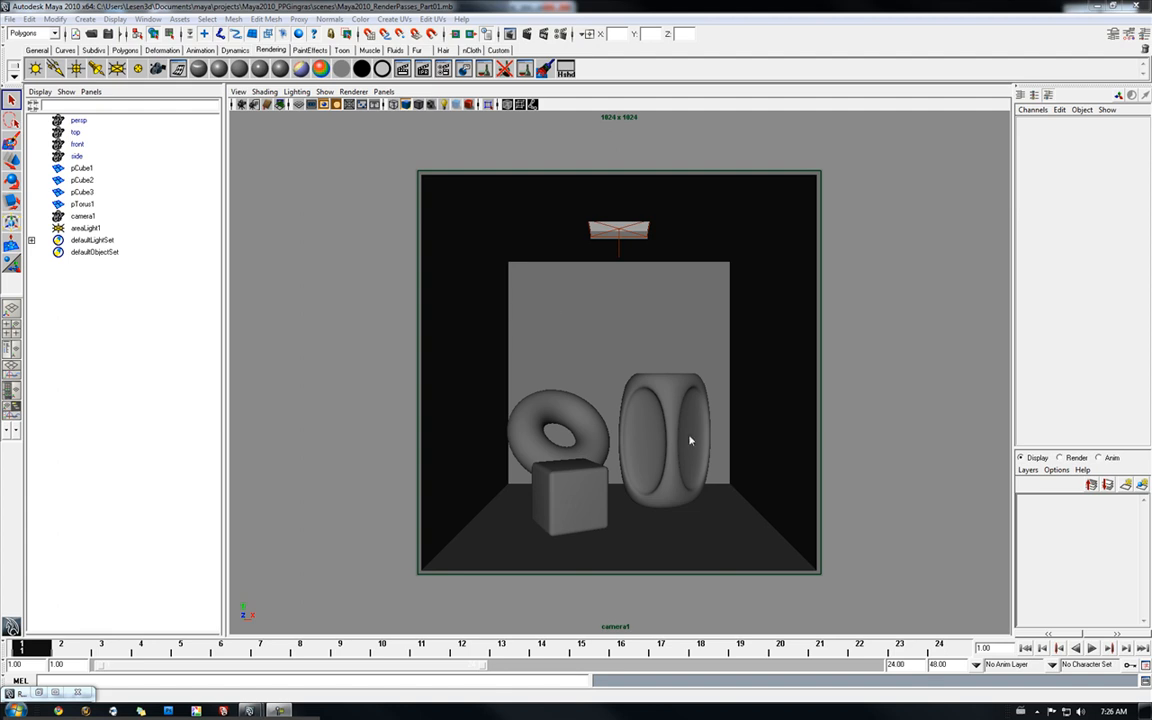
# Step: Assign a new Phong material to the torus and color it olive yellow (H 68.46, S 0.447, V 0.707)
pyautogui.click(553, 411)
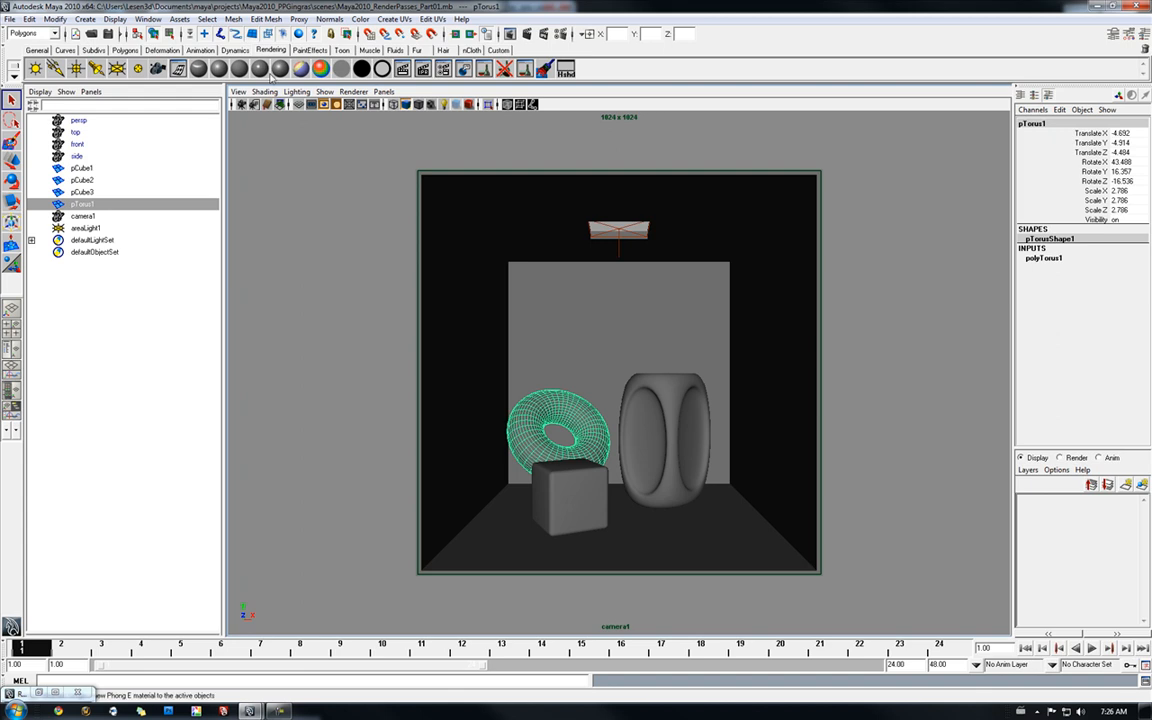
pyautogui.click(259, 68)
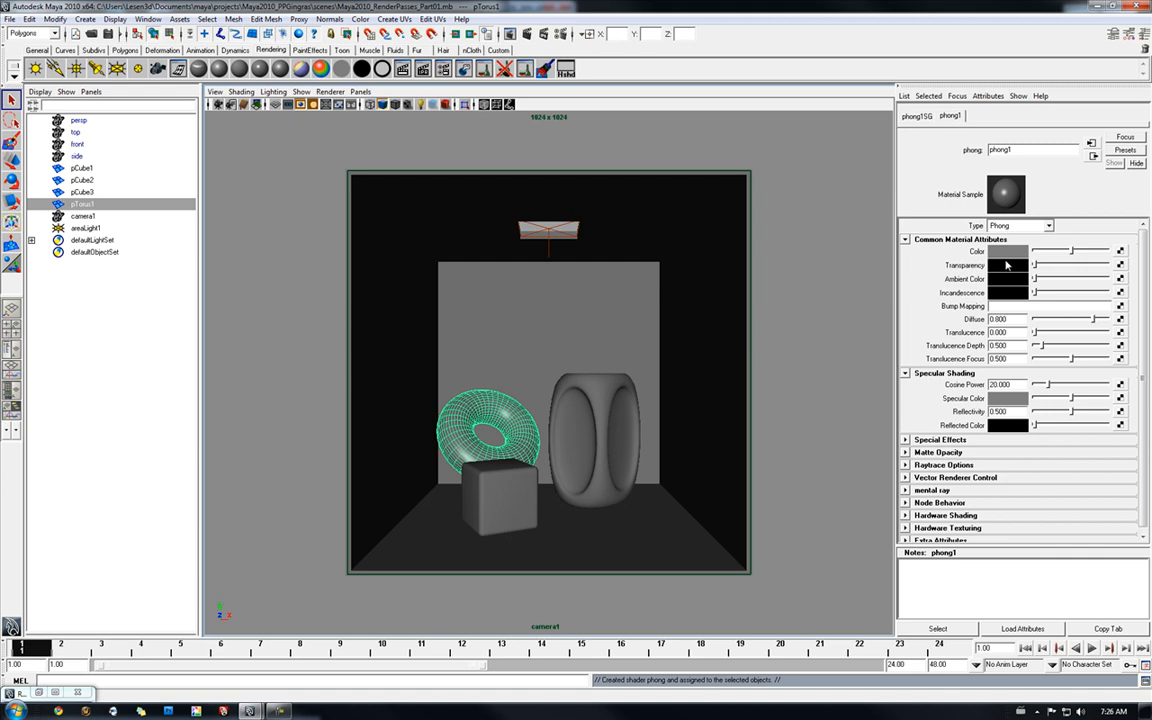
pyautogui.click(1017, 252)
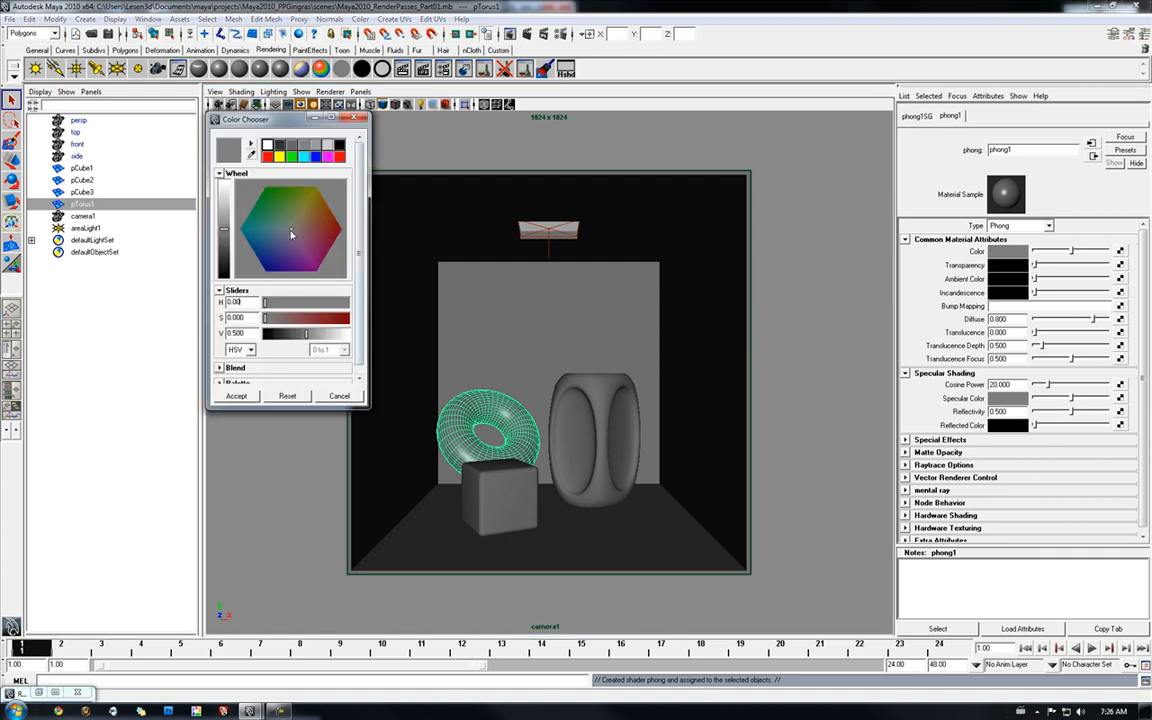
pyautogui.click(296, 224)
pyautogui.moveTo(296, 224); pyautogui.dragTo(299, 213)
pyautogui.moveTo(231, 240); pyautogui.dragTo(228, 212)
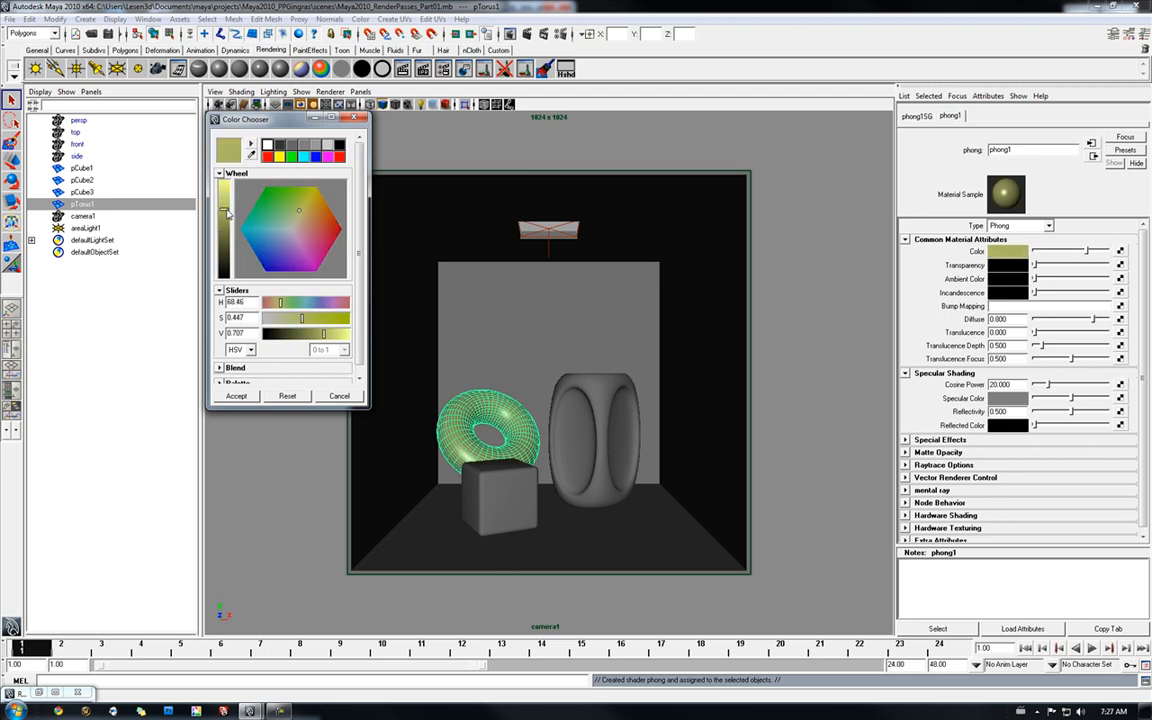
pyautogui.click(236, 396)
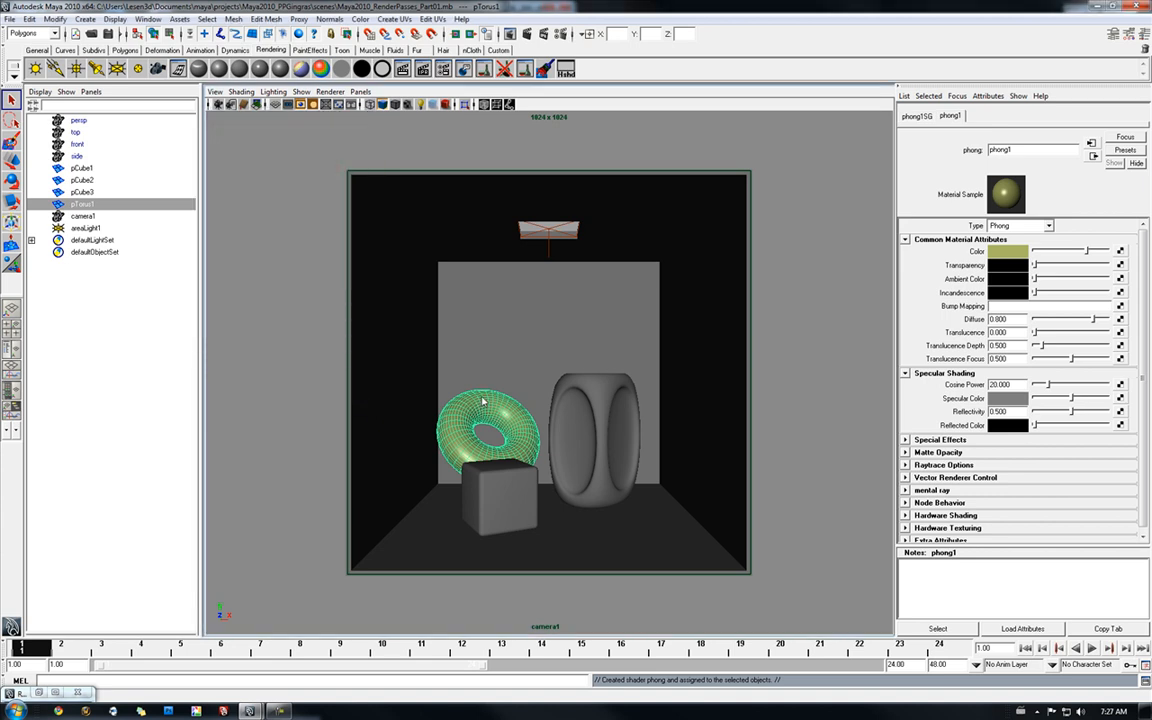
# Step: Set the torus material's cosine power to 85 and reflectivity to 0.9, and lighten its specular color to light gray
pyautogui.moveTo(1048, 385); pyautogui.dragTo(1099, 387)
pyautogui.doubleClick(1012, 385)
pyautogui.write('85')
pyautogui.press('Return')
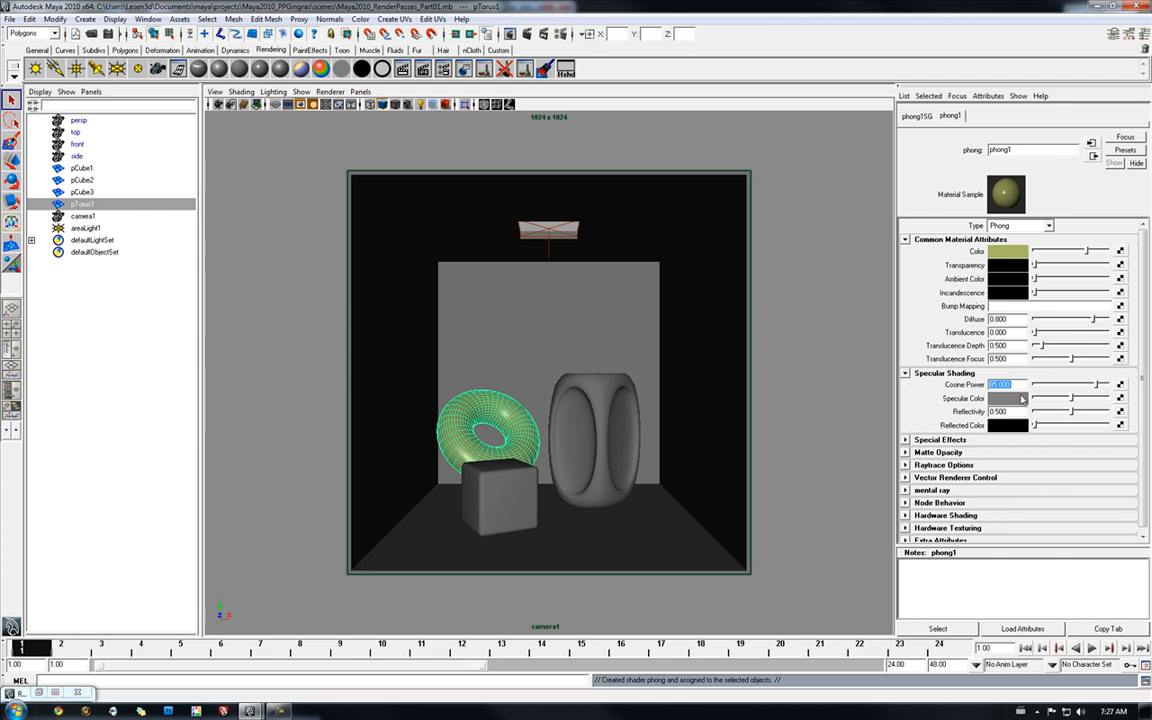
pyautogui.moveTo(1072, 398); pyautogui.dragTo(1087, 402)
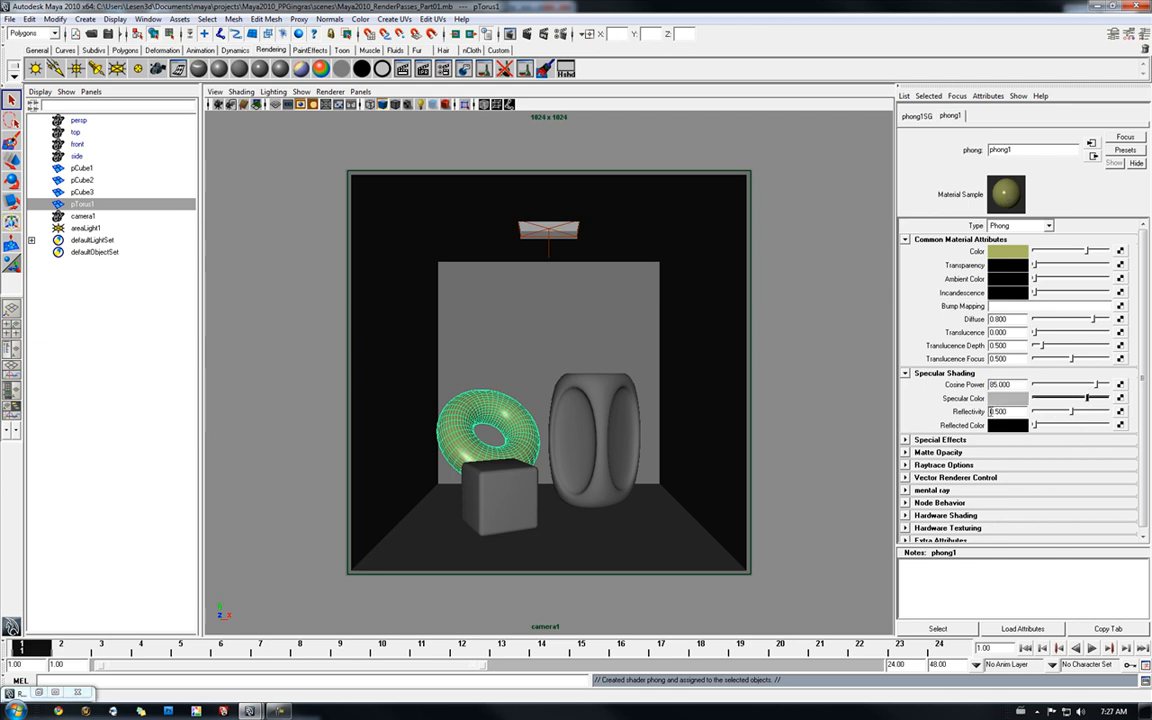
pyautogui.moveTo(1073, 413); pyautogui.dragTo(1100, 415)
pyautogui.doubleClick(1014, 411)
pyautogui.write('.9')
pyautogui.press('Return')
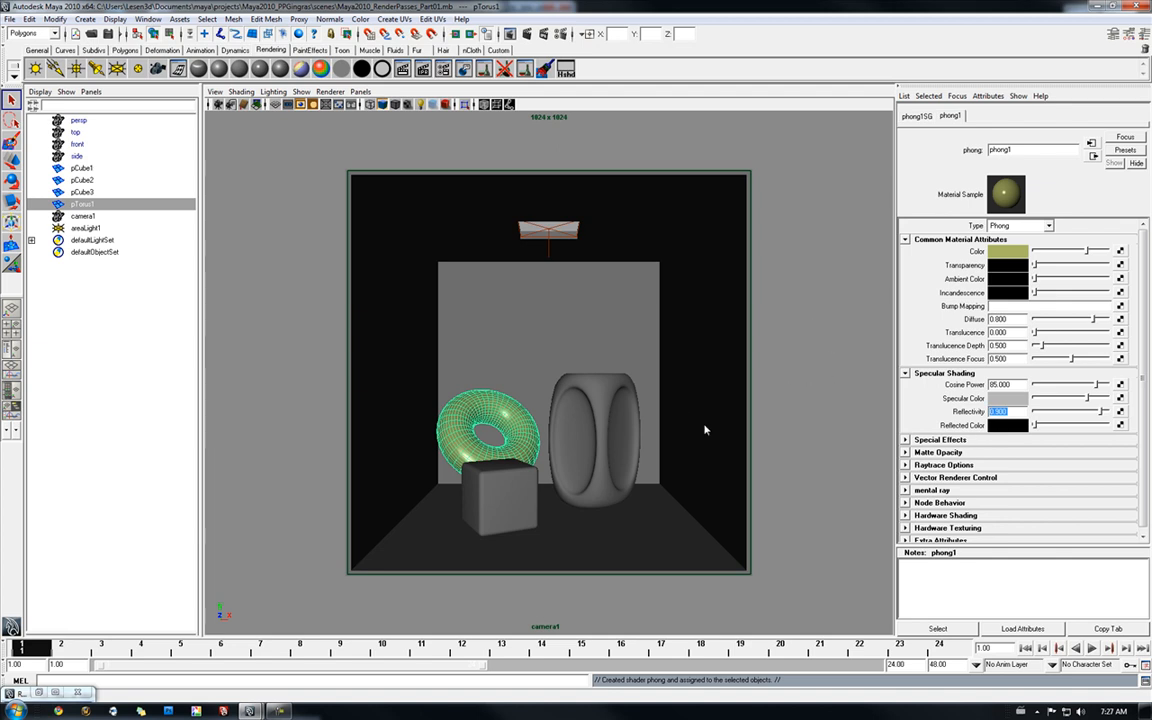
pyautogui.click(795, 442)
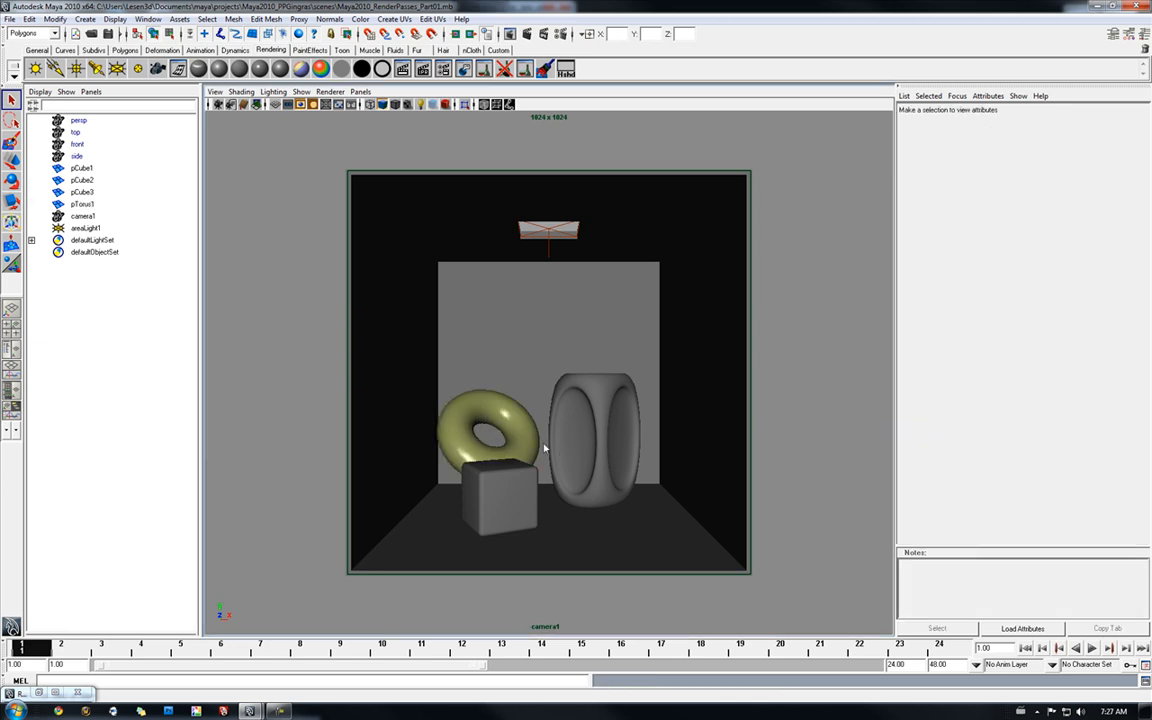
# Step: Assign one new Blinn material to the small cube and the tall rounded object together, and make its color white
pyautogui.click(512, 500)
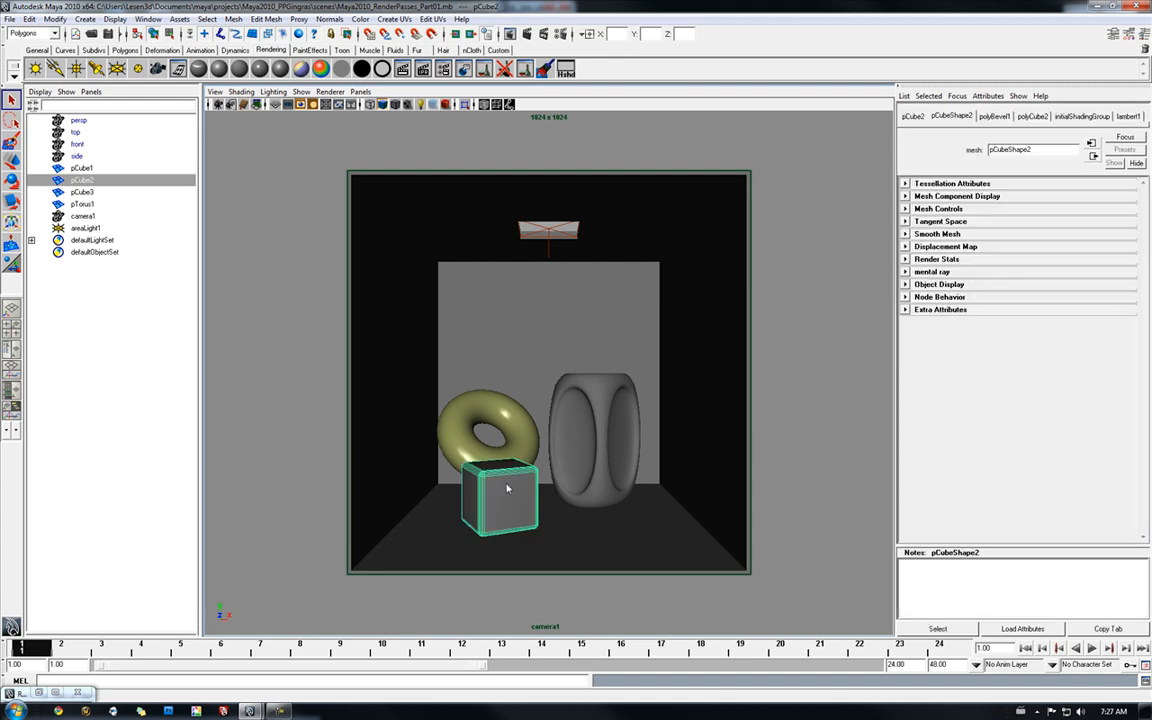
pyautogui.keyDown('shift'); pyautogui.click(577, 454); pyautogui.keyUp('shift')
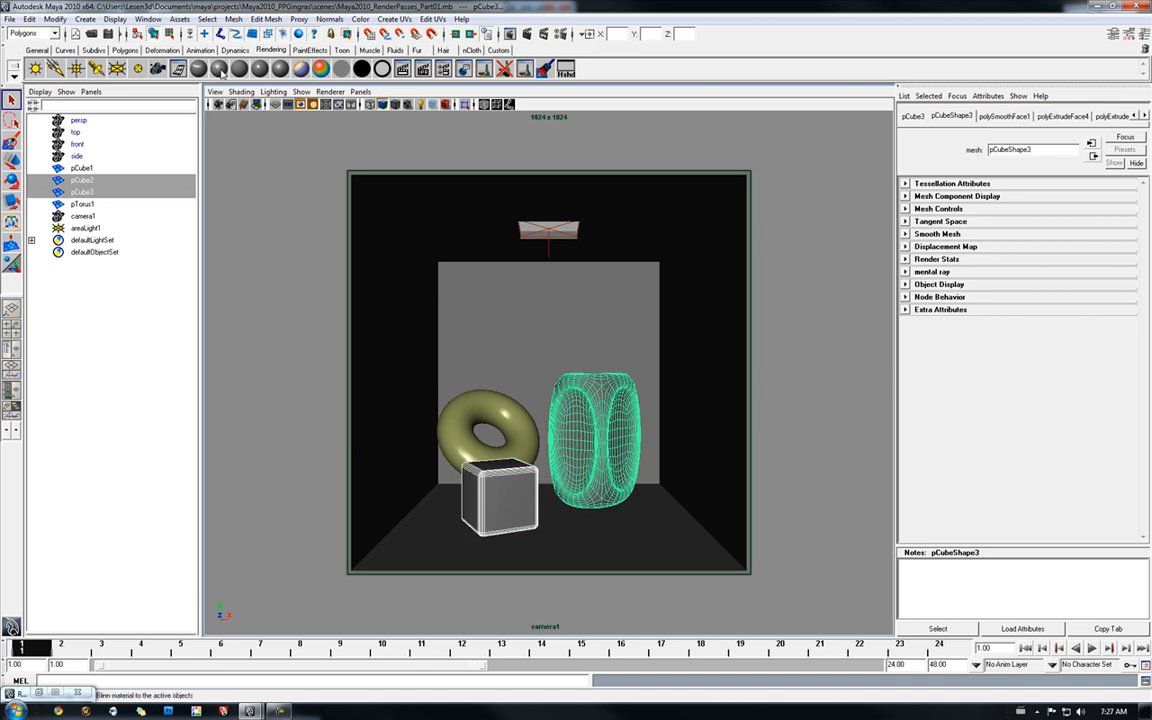
pyautogui.click(221, 70)
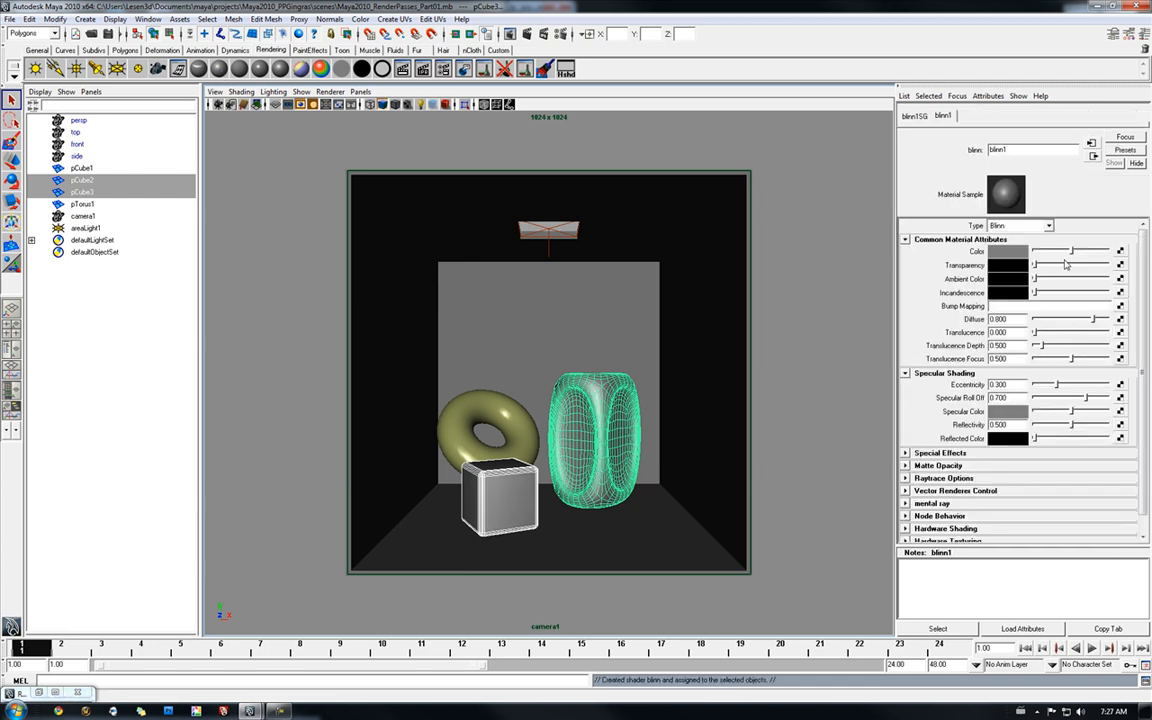
pyautogui.moveTo(1072, 256); pyautogui.dragTo(1108, 251)
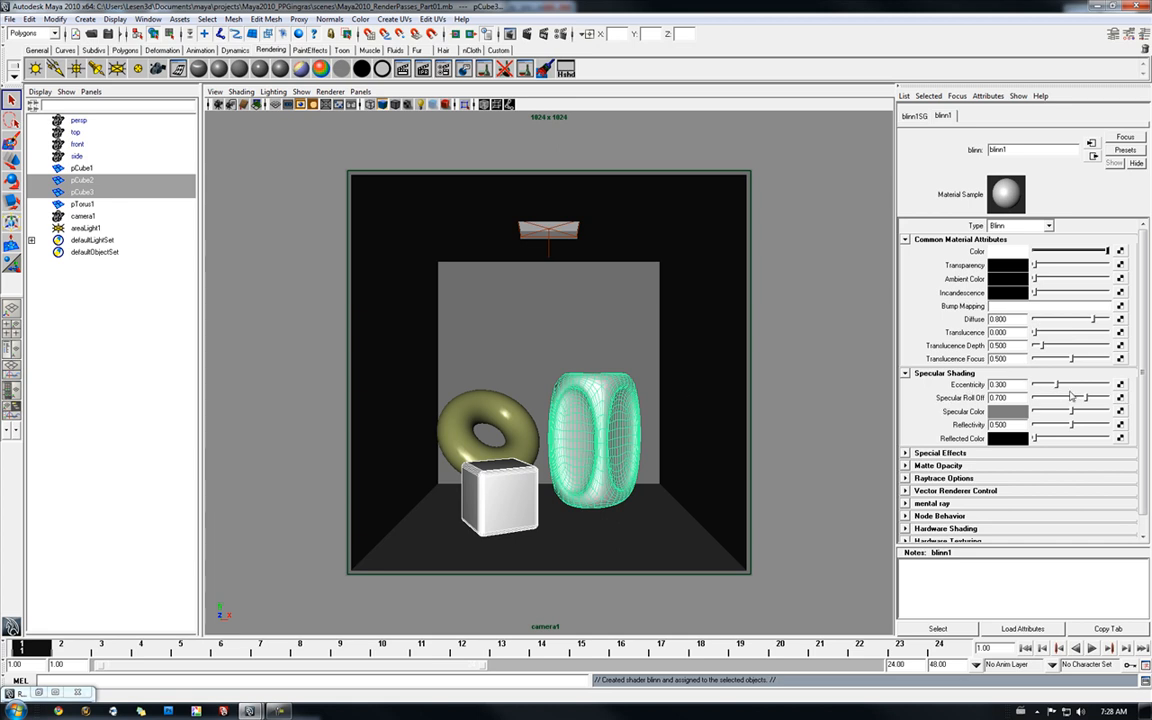
# Step: Set the white Blinn material's eccentricity to about 0.405, specular roll off to about 0.264 and reflectivity to 0
pyautogui.moveTo(1058, 386)
pyautogui.mouseDown()
pyautogui.moveTo(1081, 399)
pyautogui.moveTo(1054, 400)
pyautogui.mouseUp()
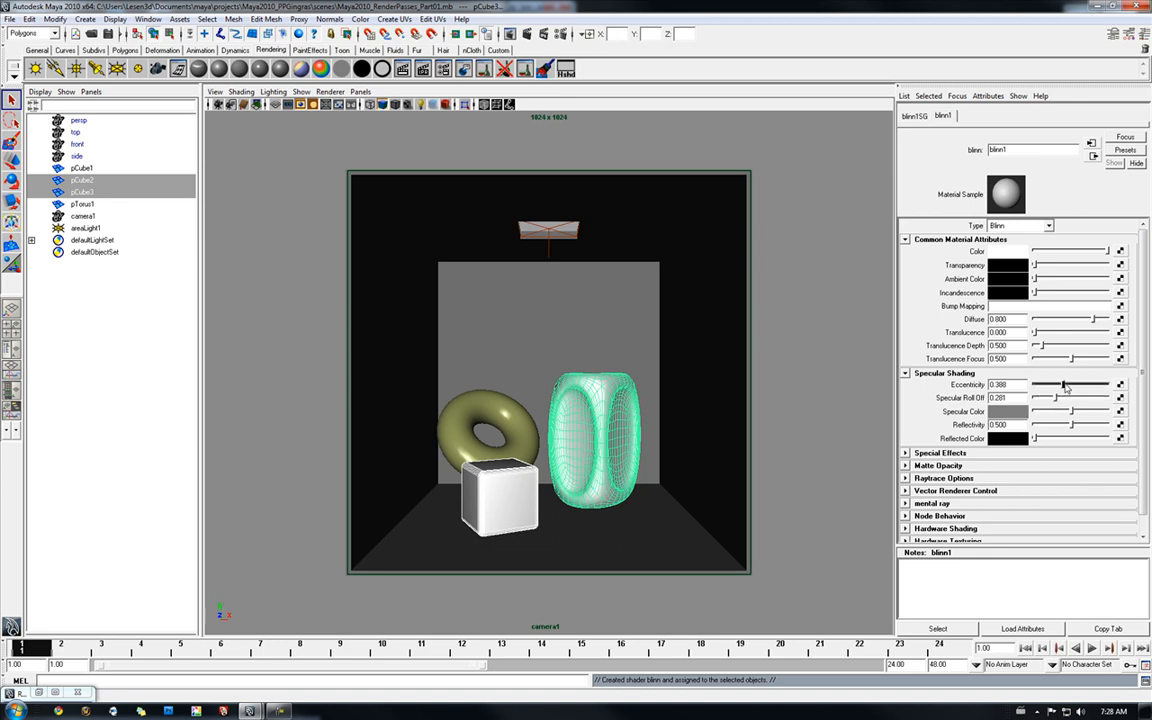
pyautogui.moveTo(1063, 386); pyautogui.dragTo(1008, 427)
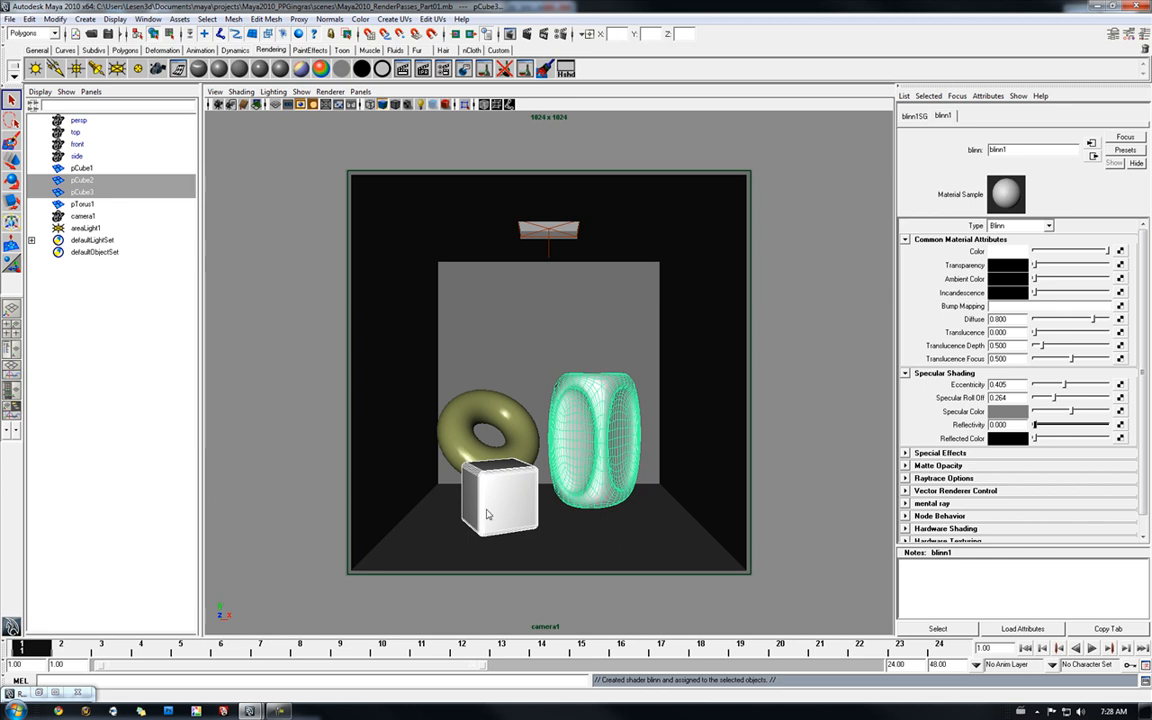
pyautogui.click(774, 456)
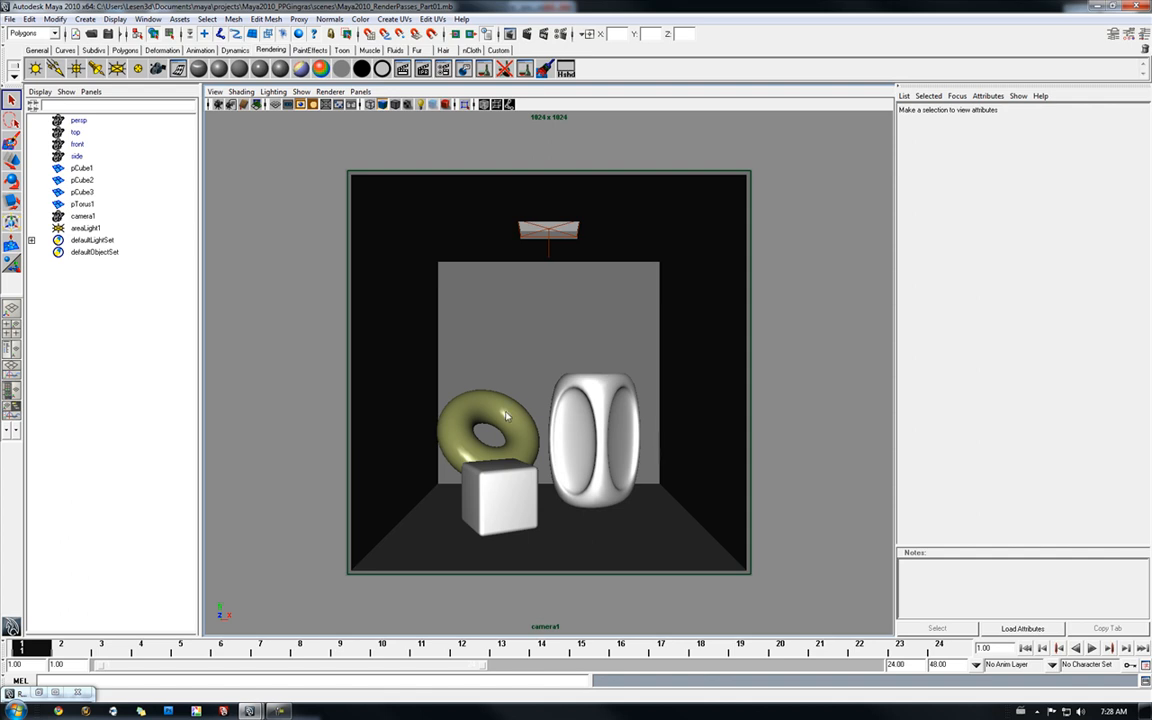
# Step: Assign a new Blinn material to only the left wall face of the room box
pyautogui.click(684, 400)
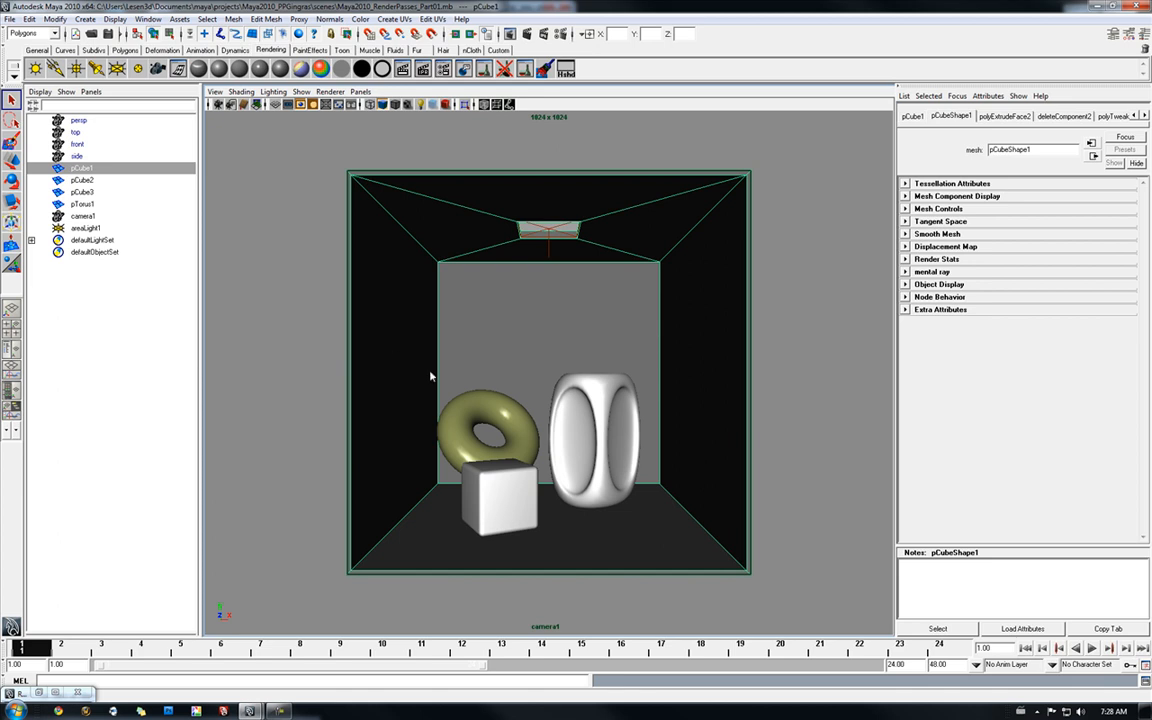
pyautogui.moveTo(410, 331); pyautogui.dragTo(410, 360, button='right')
pyautogui.click(399, 345)
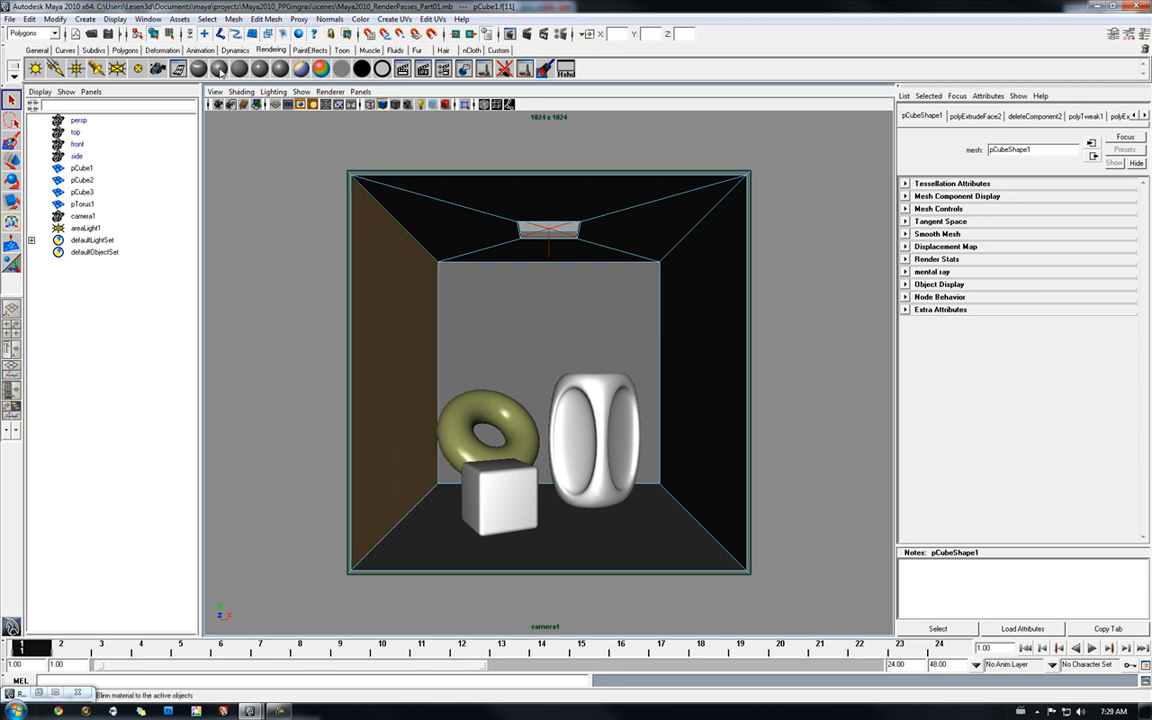
pyautogui.click(219, 69)
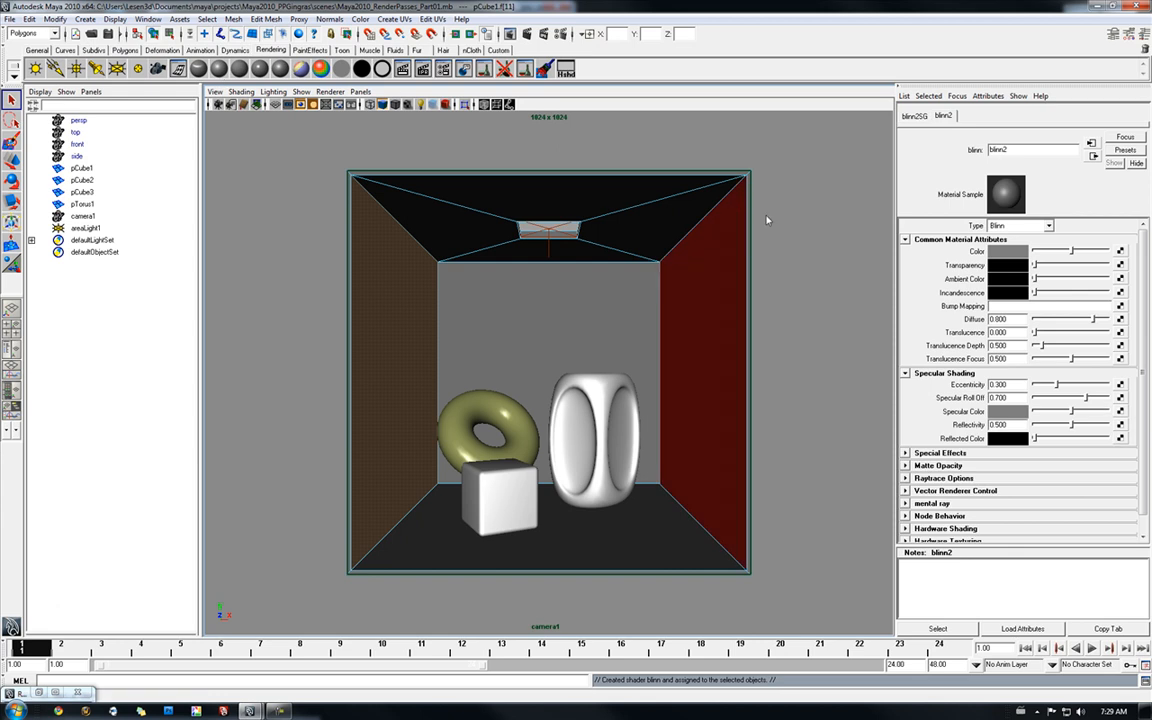
# Step: Color the left wall's Blinn material orange with hue 17.41, saturation 0.786 and value 0.713
pyautogui.click(1004, 256)
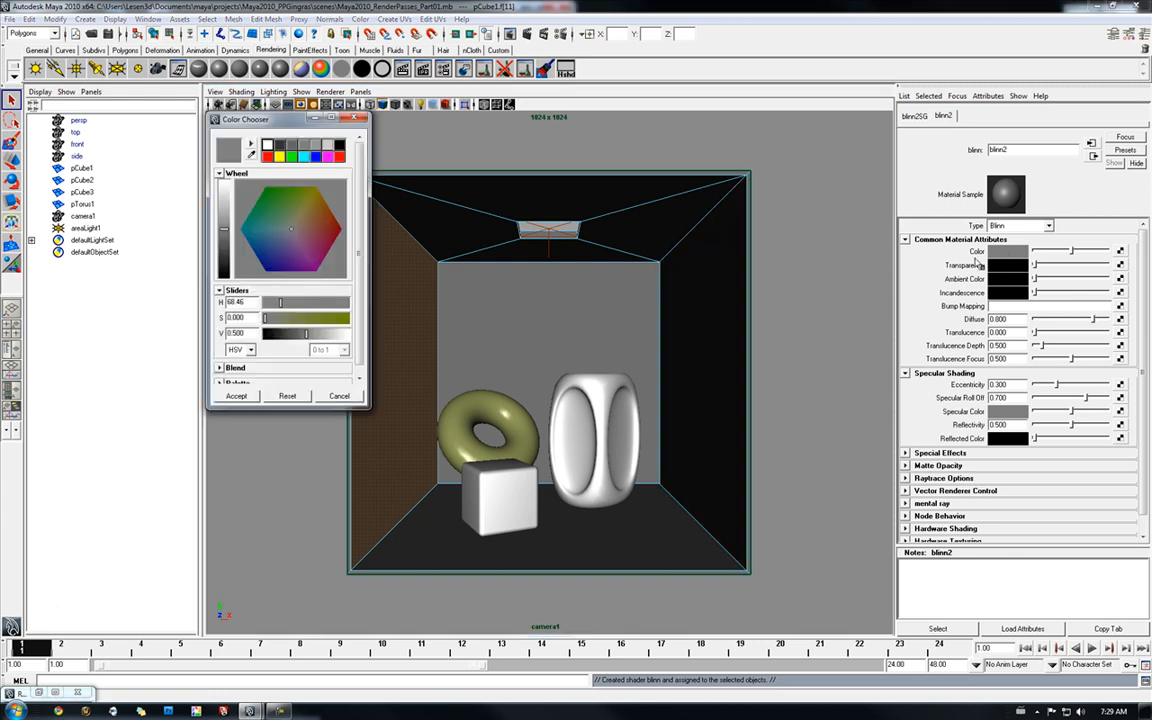
pyautogui.moveTo(313, 245); pyautogui.dragTo(321, 216)
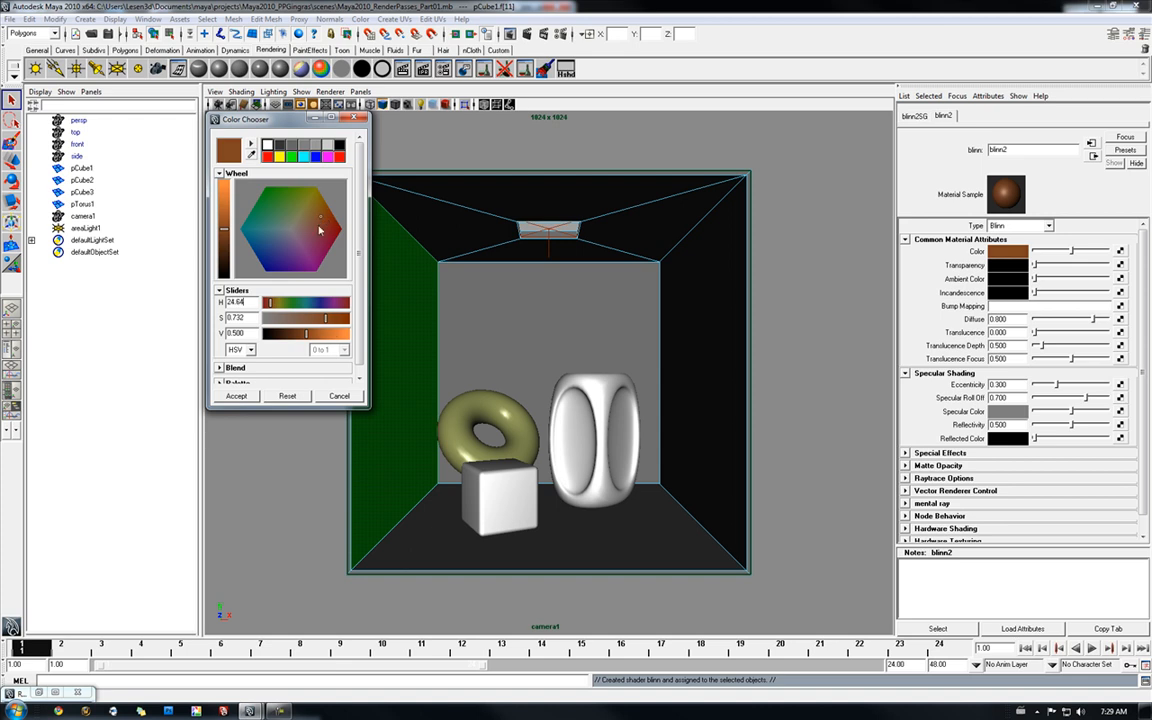
pyautogui.moveTo(323, 222); pyautogui.dragTo(325, 224)
pyautogui.moveTo(306, 334)
pyautogui.mouseDown()
pyautogui.moveTo(321, 336)
pyautogui.moveTo(331, 318)
pyautogui.moveTo(319, 337)
pyautogui.mouseUp()
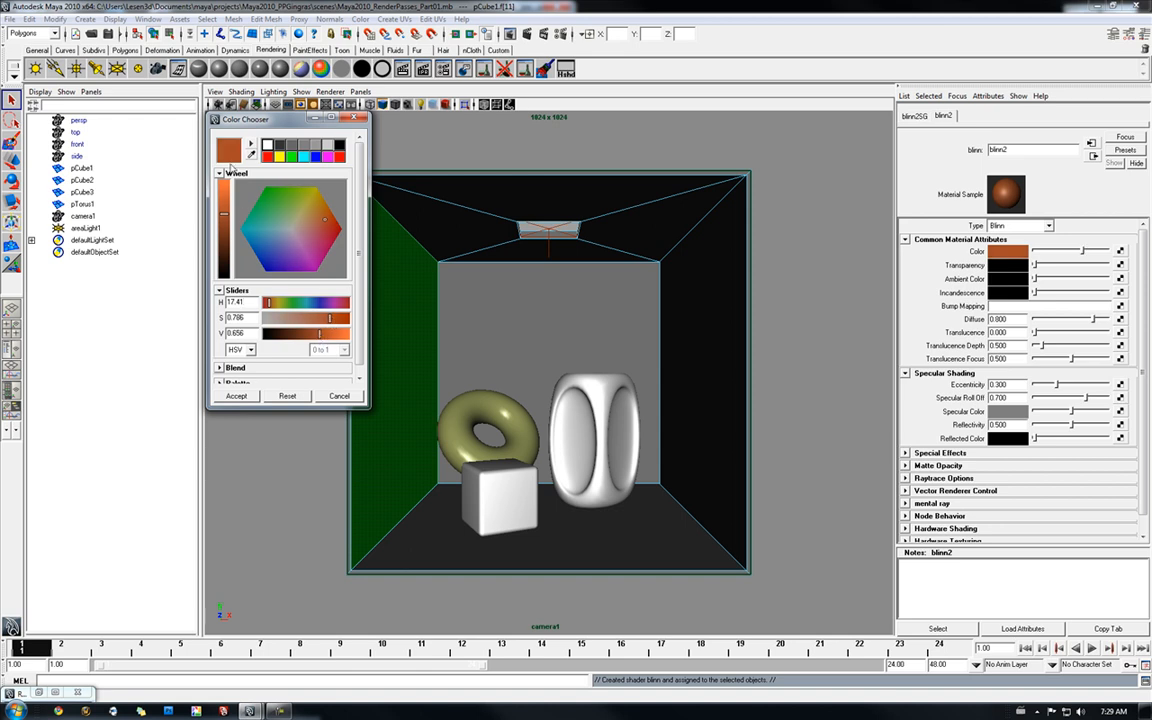
pyautogui.moveTo(224, 213); pyautogui.dragTo(224, 212)
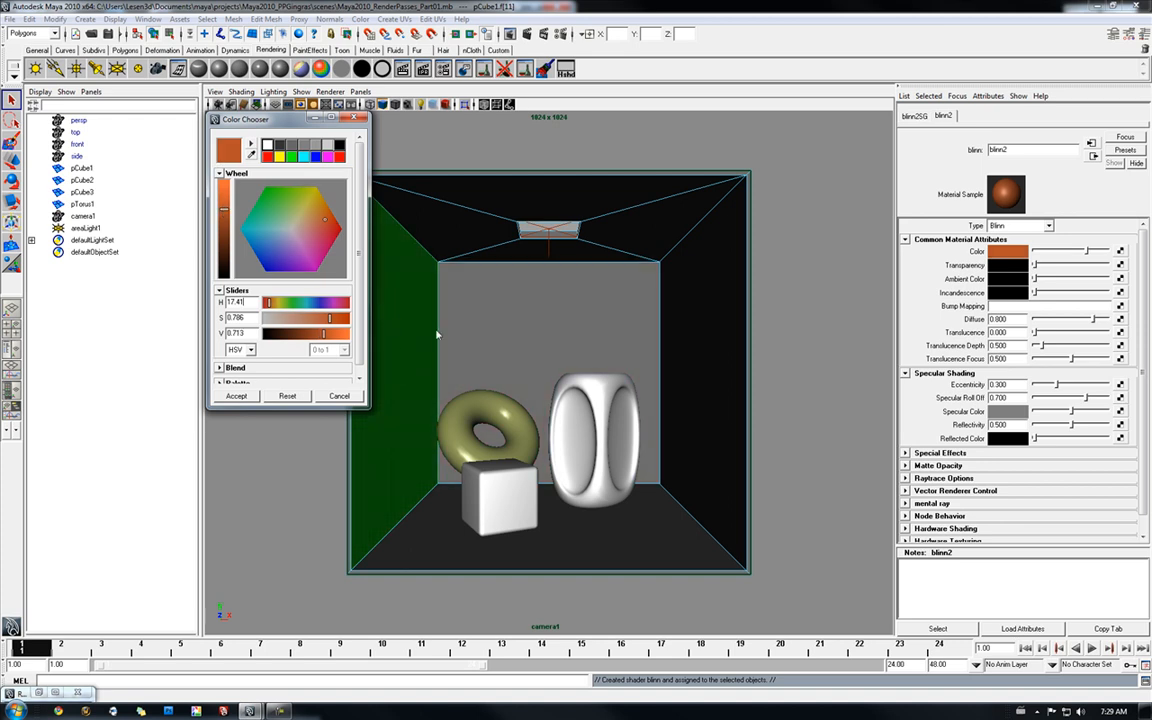
pyautogui.click(236, 396)
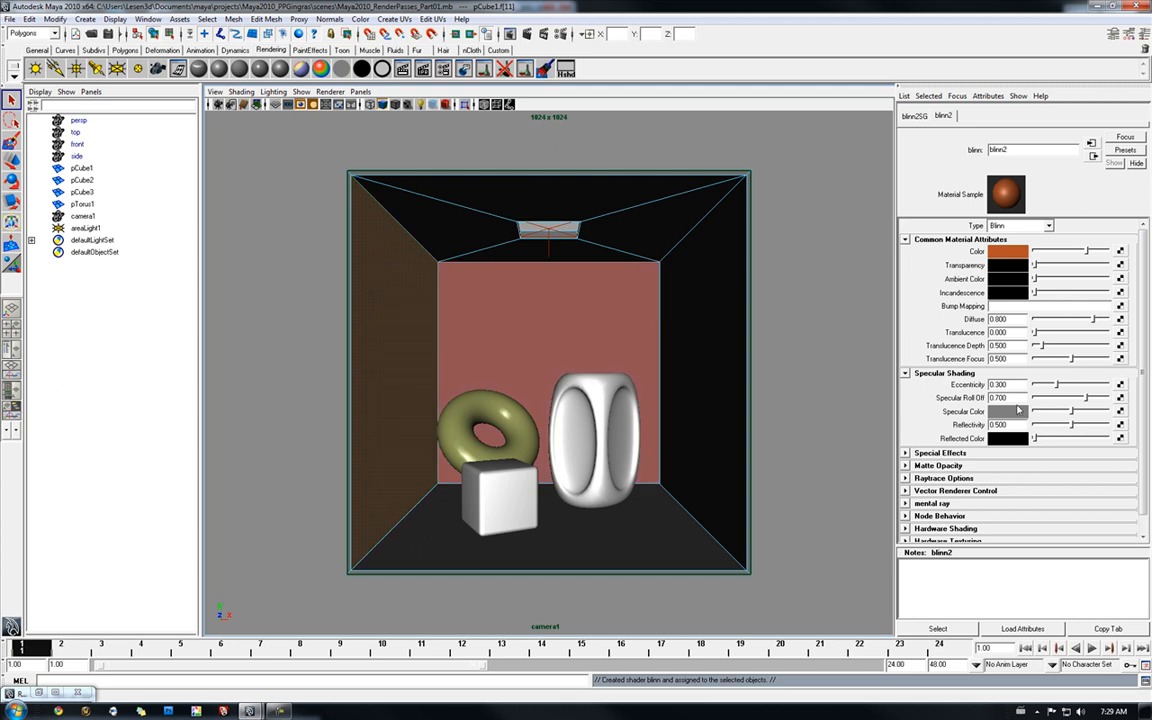
# Step: Set the orange wall material's eccentricity to about 0.488, specular roll off to about 0.3 and reflectivity to 0
pyautogui.moveTo(1057, 385); pyautogui.dragTo(971, 424)
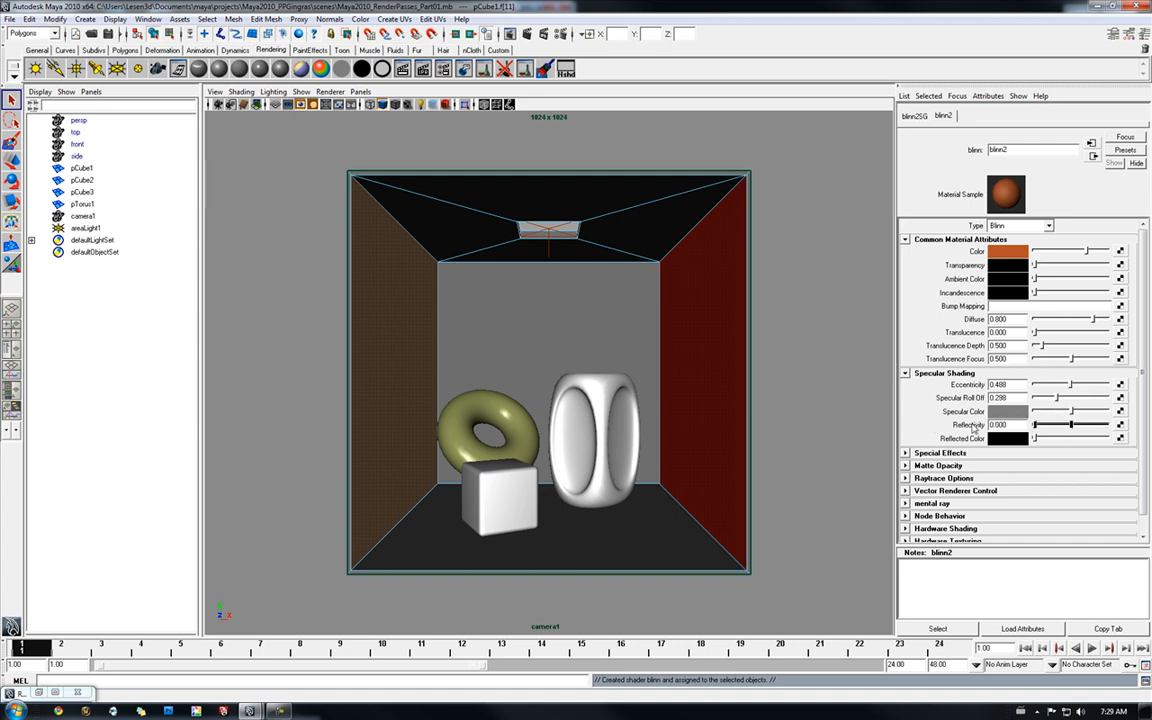
pyautogui.click(1056, 399)
pyautogui.moveTo(1058, 404); pyautogui.dragTo(1056, 406)
# Step: Assign a new Blinn material to the room's right wall face and color it blue (H 219.56, S 0.540, V 0.779)
pyautogui.click(706, 356)
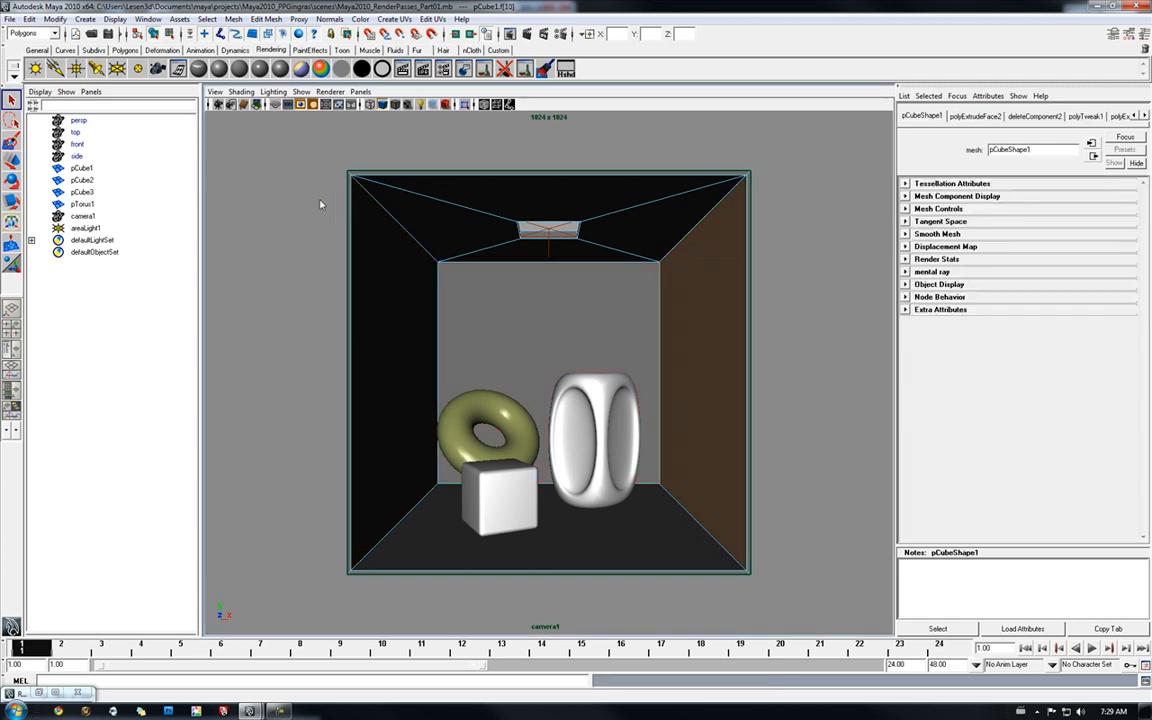
pyautogui.click(218, 70)
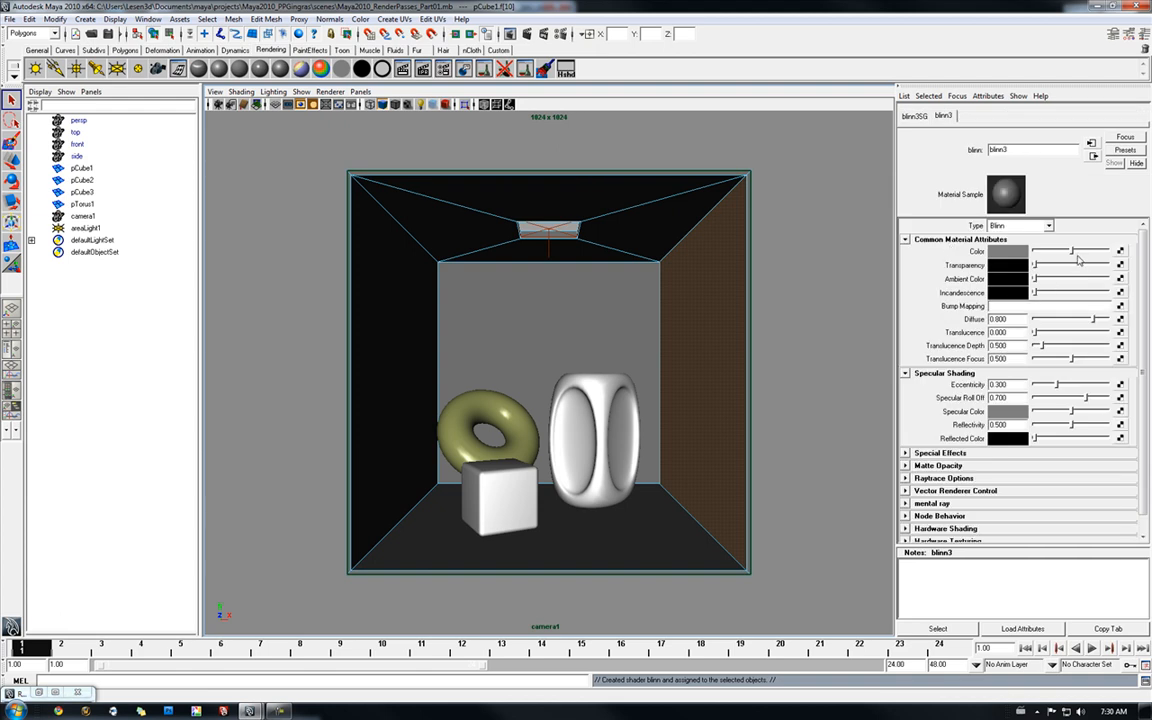
pyautogui.click(1007, 251)
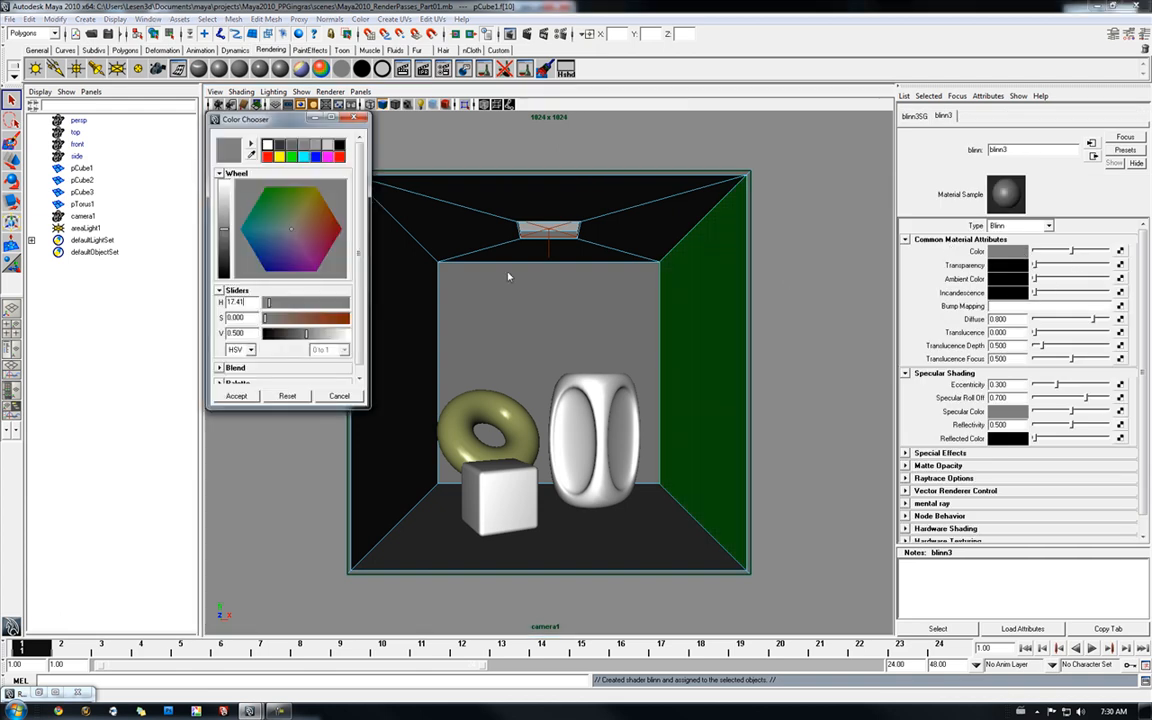
pyautogui.click(276, 248)
pyautogui.moveTo(273, 243); pyautogui.dragTo(224, 217)
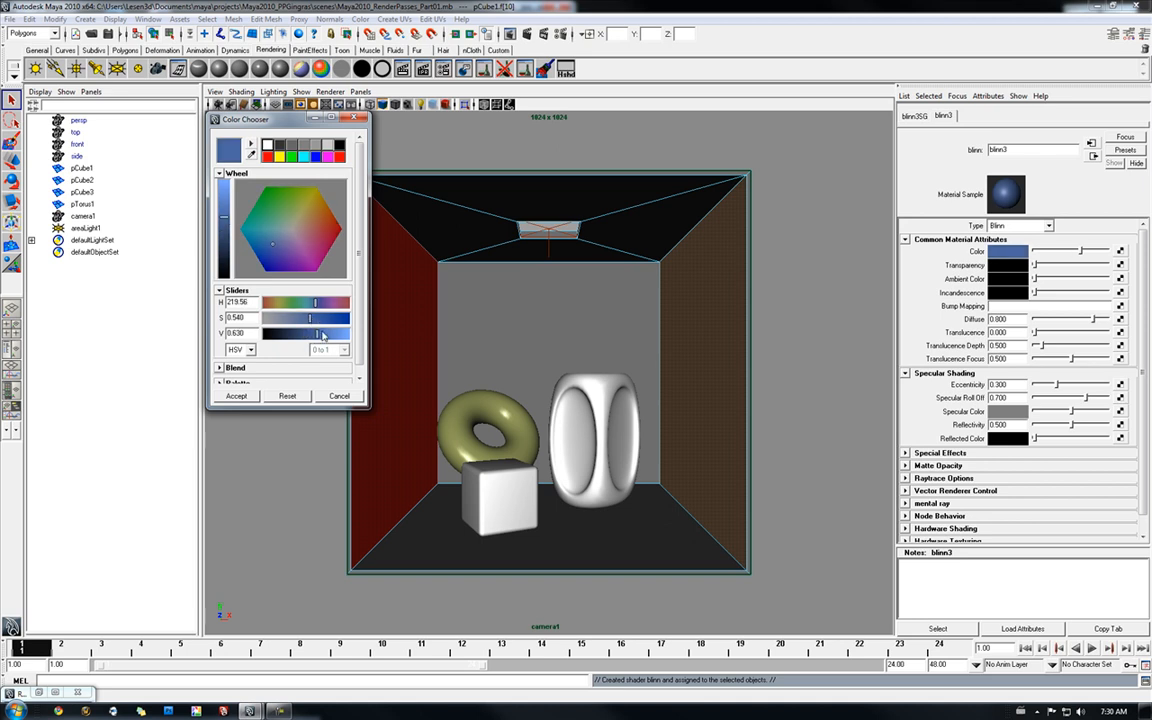
pyautogui.moveTo(318, 334); pyautogui.dragTo(330, 336)
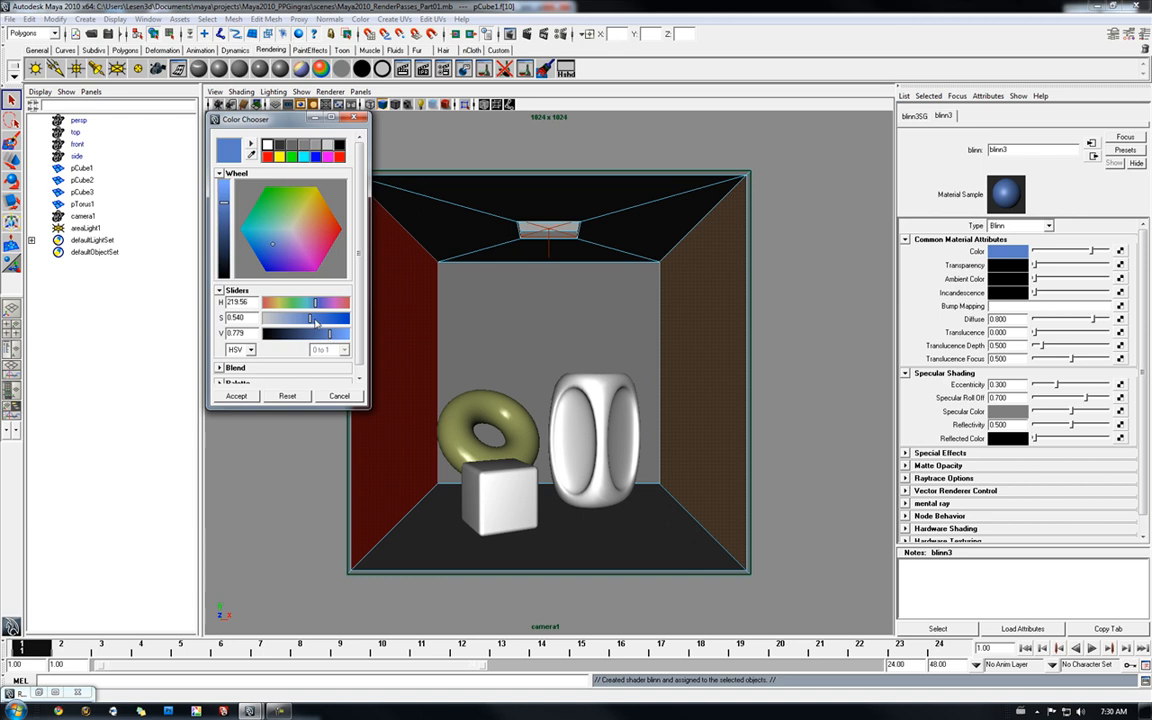
pyautogui.click(236, 396)
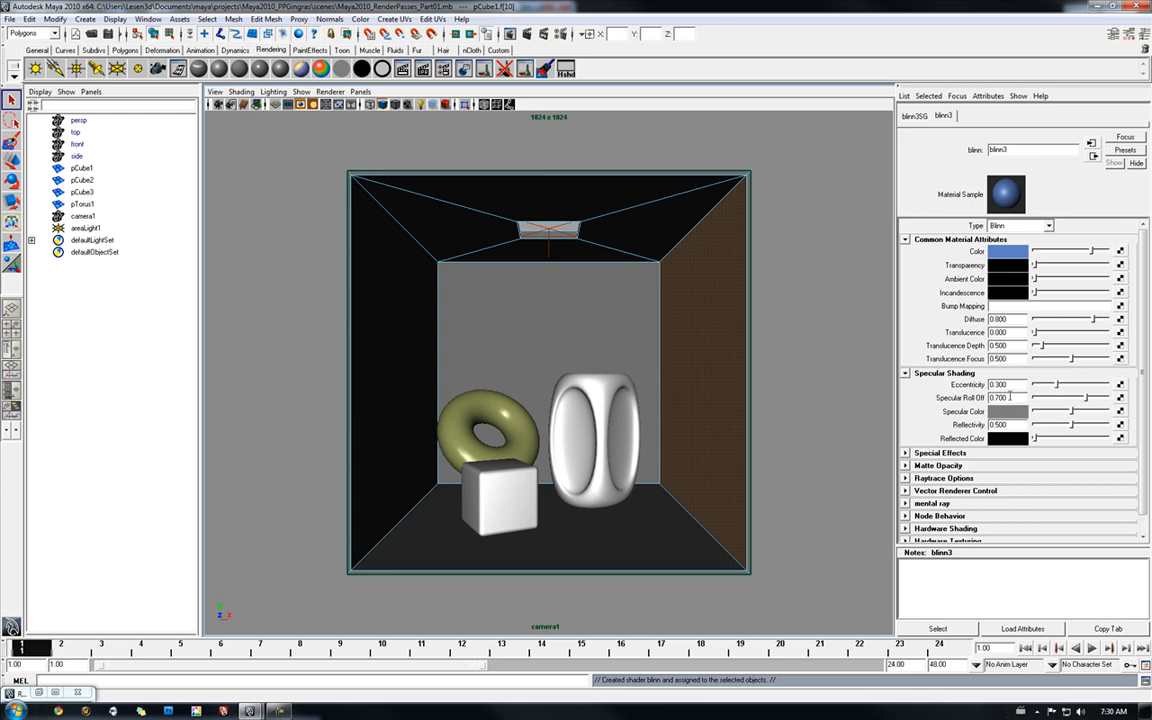
# Step: Set the blue wall material's eccentricity to about 0.231, specular roll off to about 0.909 and reflectivity to 0.95
pyautogui.click(1058, 386)
pyautogui.moveTo(1058, 386)
pyautogui.mouseDown()
pyautogui.moveTo(1049, 390)
pyautogui.moveTo(1103, 399)
pyautogui.moveTo(1050, 388)
pyautogui.mouseUp()
pyautogui.click(1048, 388)
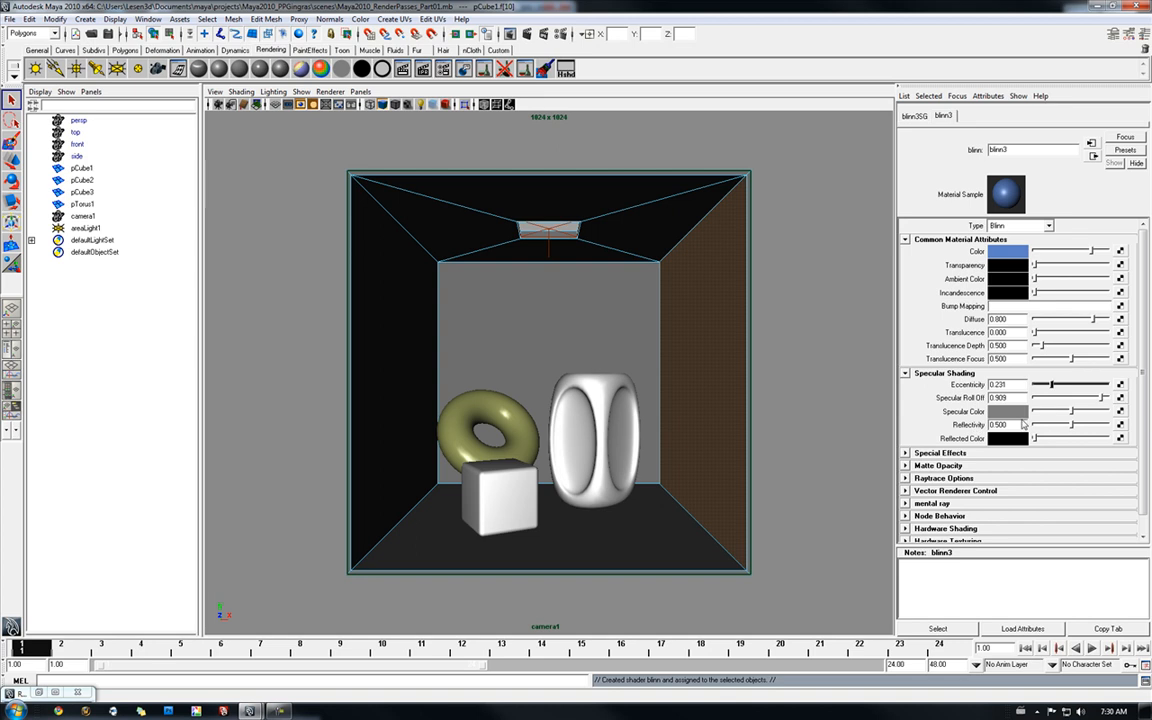
pyautogui.moveTo(1072, 425); pyautogui.dragTo(1104, 426)
pyautogui.doubleClick(1012, 425)
pyautogui.press('BackSpace')
pyautogui.write('.95')
pyautogui.press('Return')
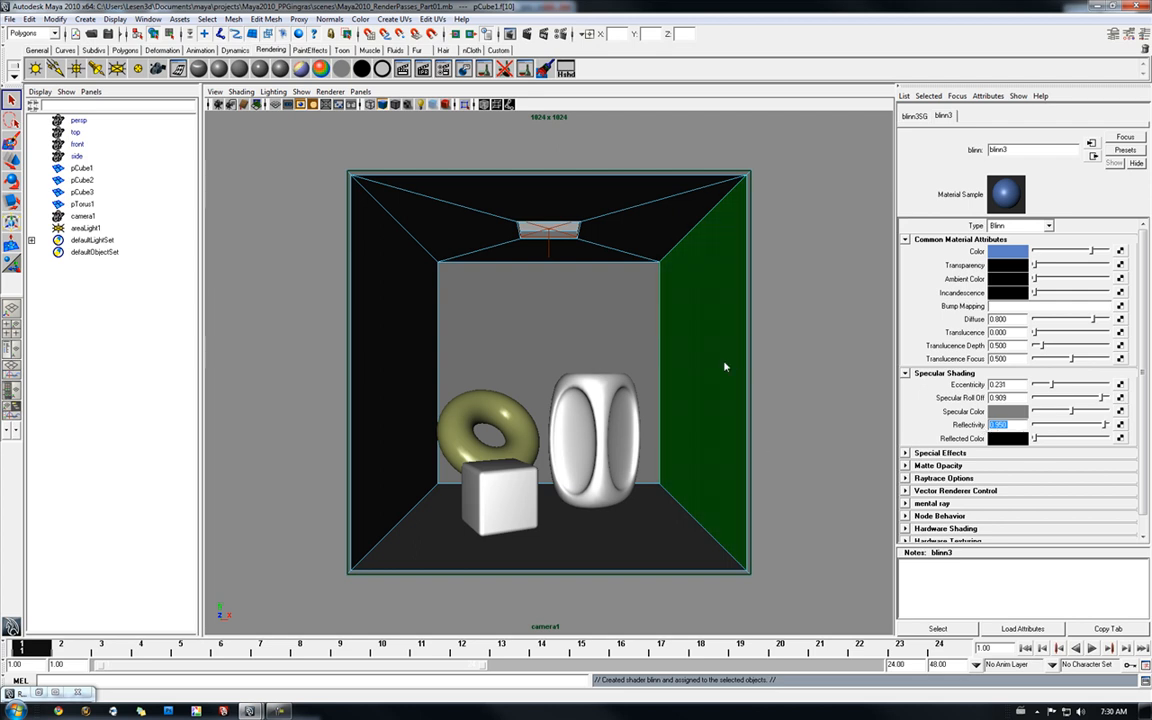
pyautogui.click(805, 380)
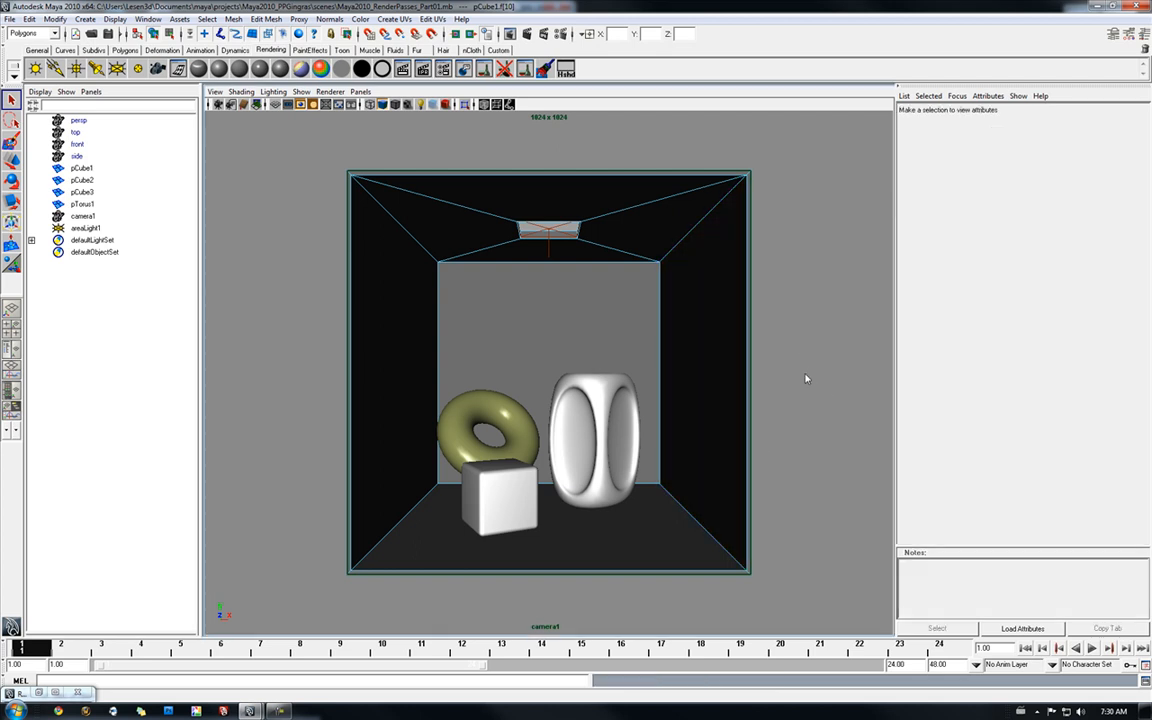
# Step: Set the camera1 viewport's lighting mode to use no lights and clear the object selection
pyautogui.click(486, 311)
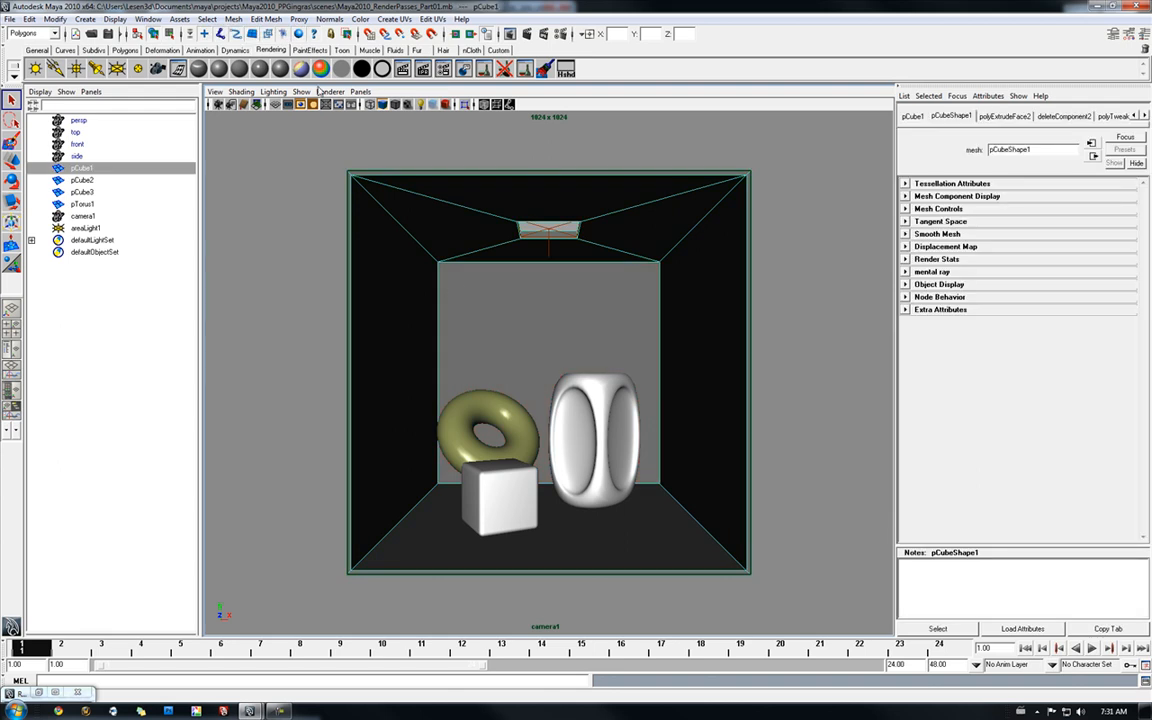
pyautogui.click(264, 93)
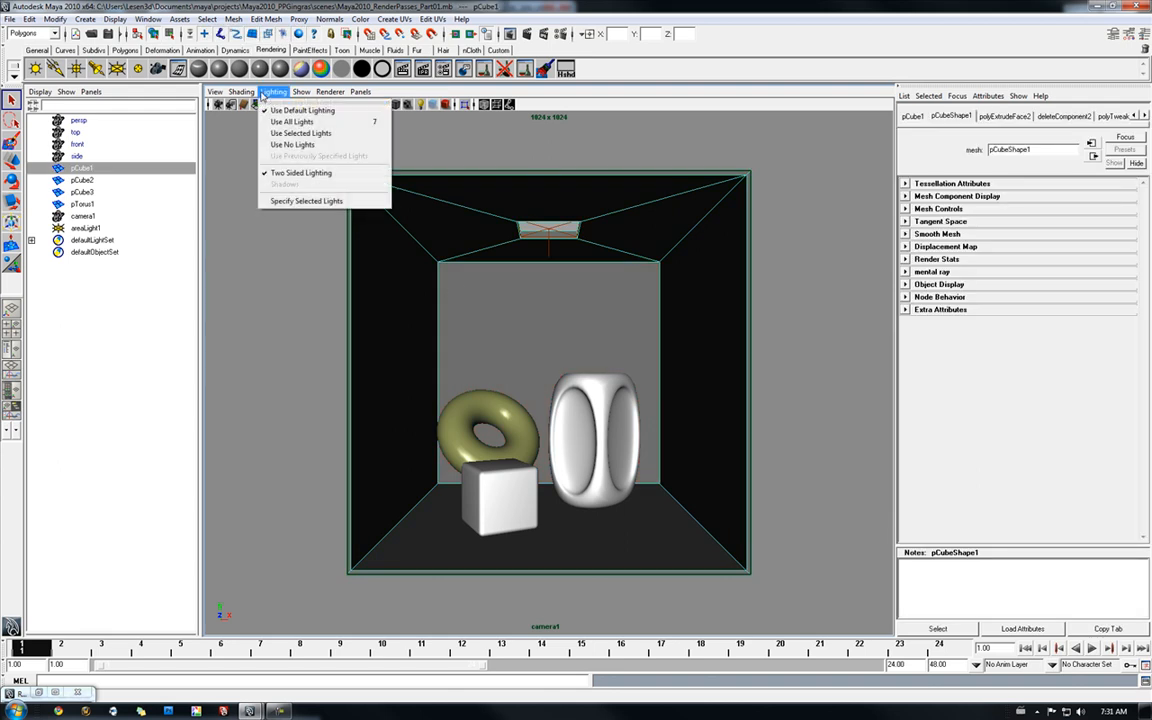
pyautogui.click(276, 144)
pyautogui.click(297, 277)
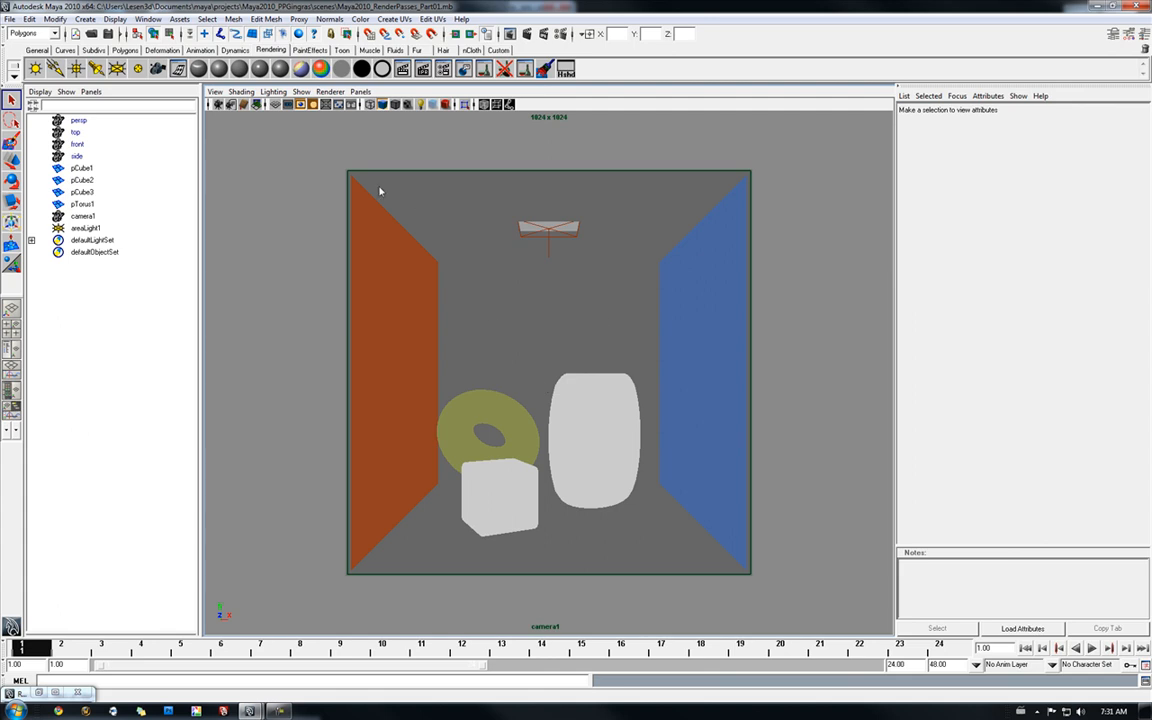
# Step: Render a test image of the scene through camera1 with mental ray, and minimize the render window
pyautogui.click(509, 35)
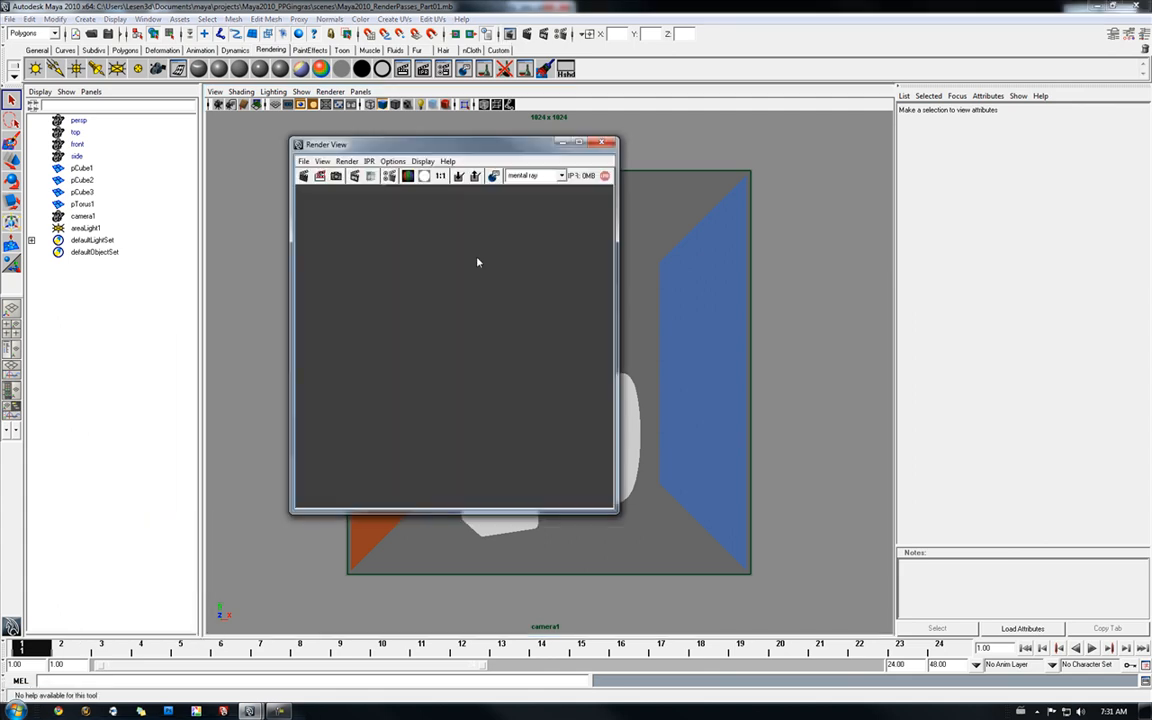
pyautogui.click(346, 161)
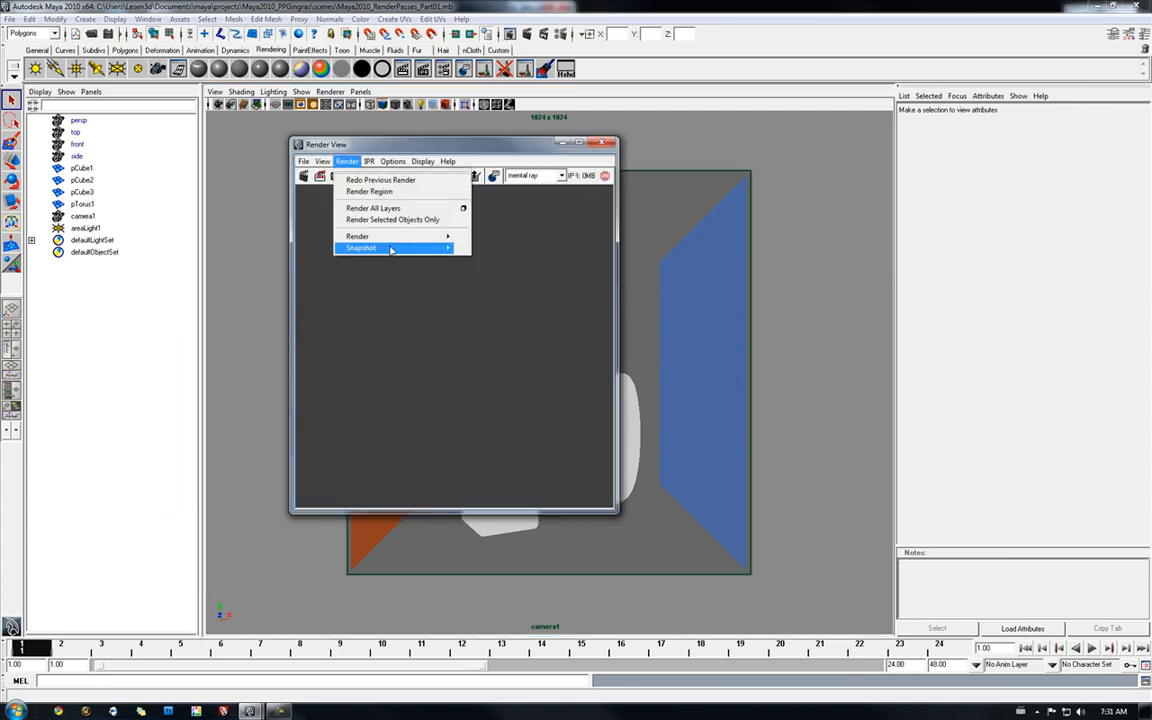
pyautogui.moveTo(430, 236)
pyautogui.click(516, 262)
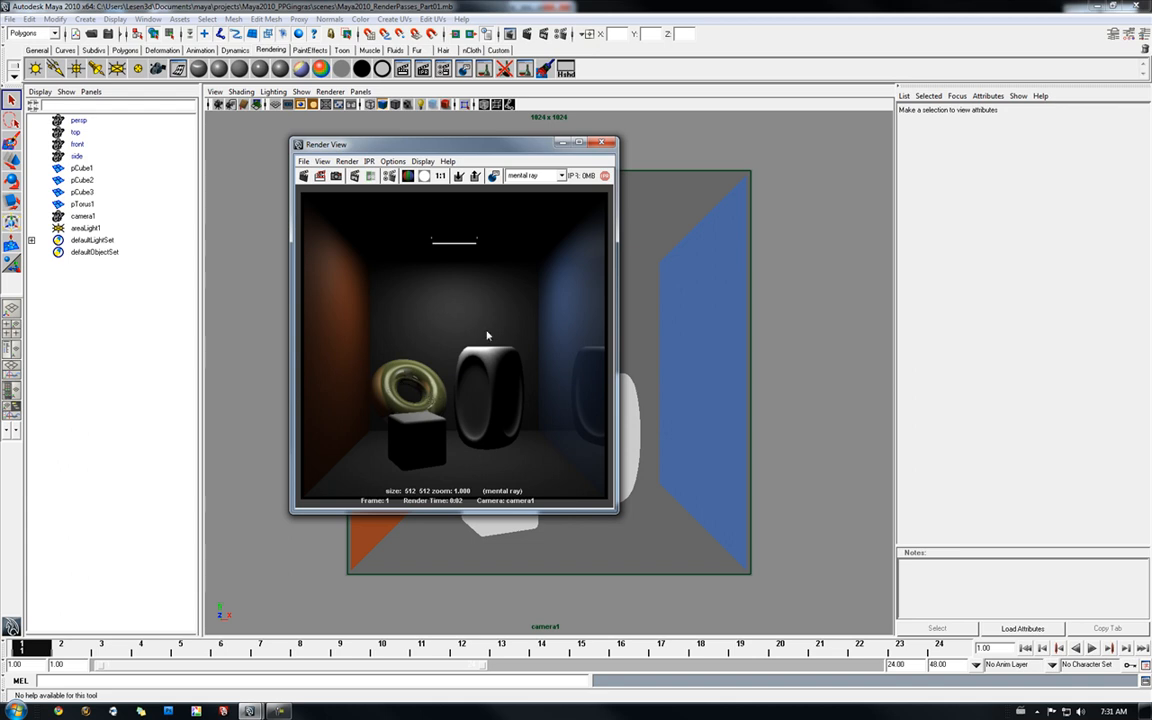
pyautogui.moveTo(480, 141); pyautogui.dragTo(292, 160)
pyautogui.click(370, 149)
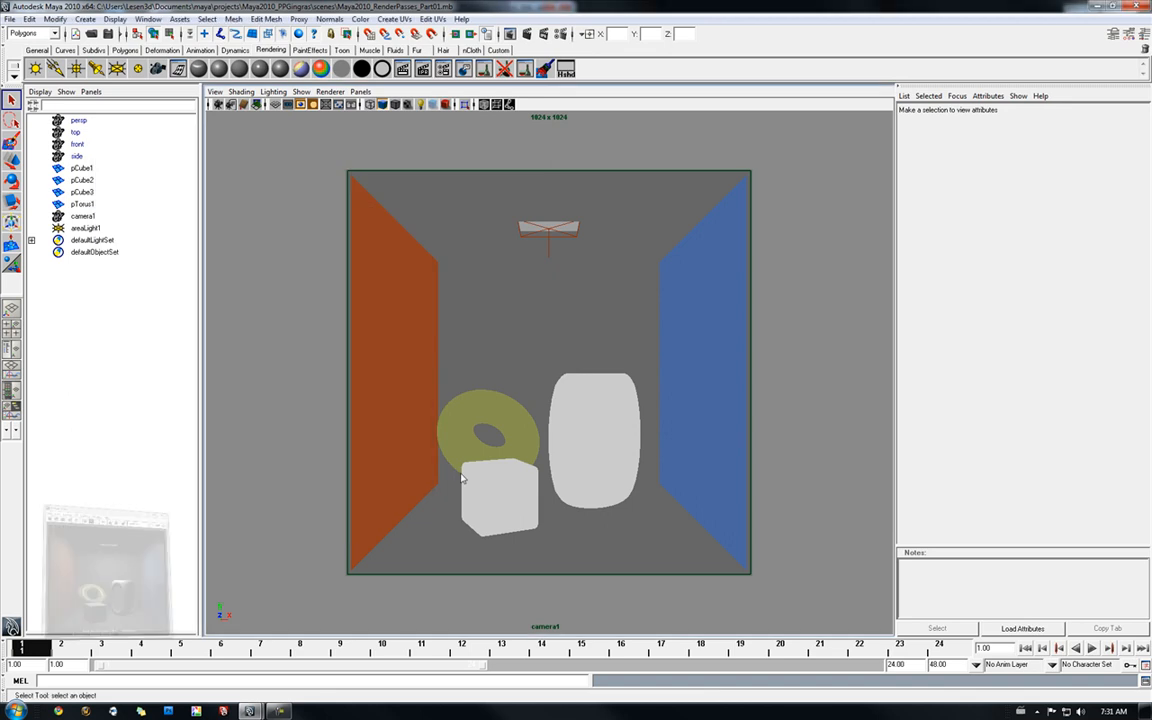
# Step: Set the torus's Phong material transparency to a gray with value 0.330 and deselect the torus
pyautogui.click(478, 426)
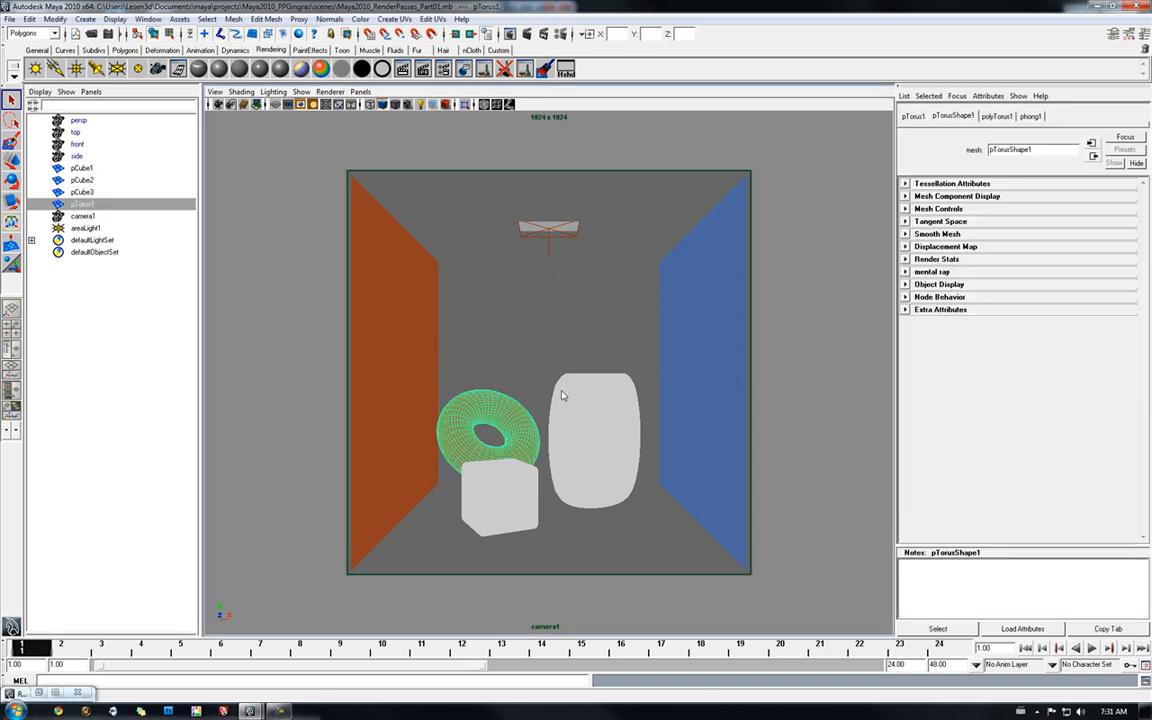
pyautogui.click(1035, 118)
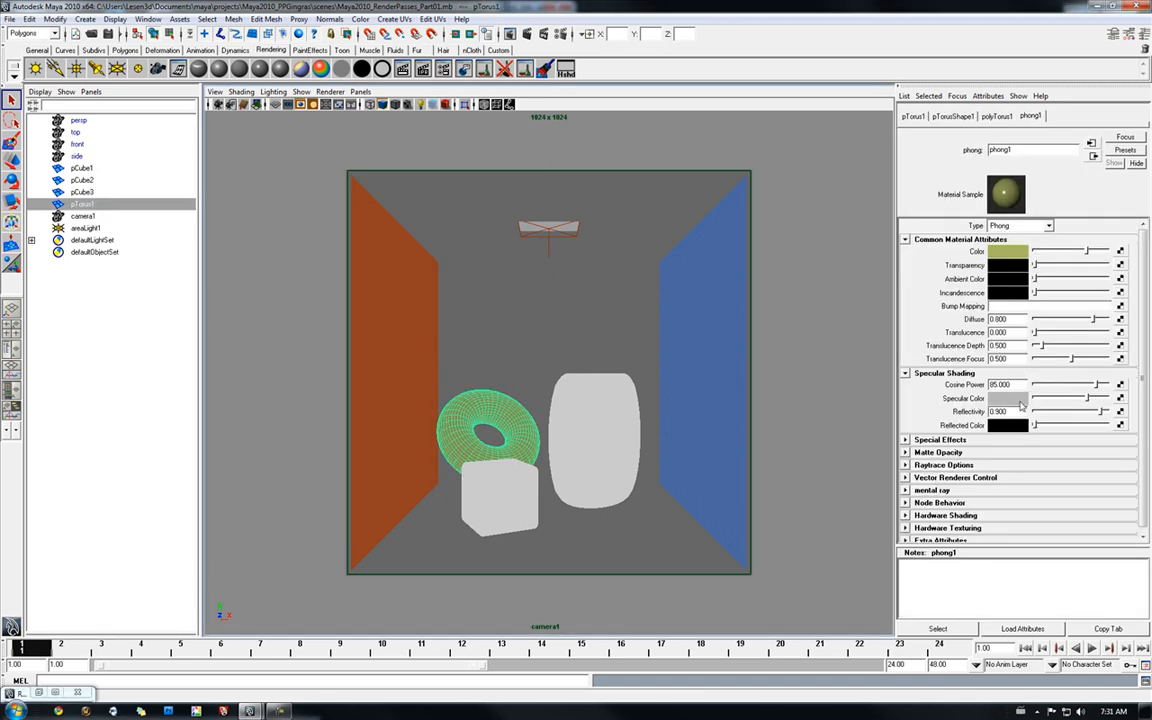
pyautogui.moveTo(1036, 265); pyautogui.dragTo(1062, 270)
pyautogui.click(1008, 265)
pyautogui.doubleClick(251, 331)
pyautogui.write('.330')
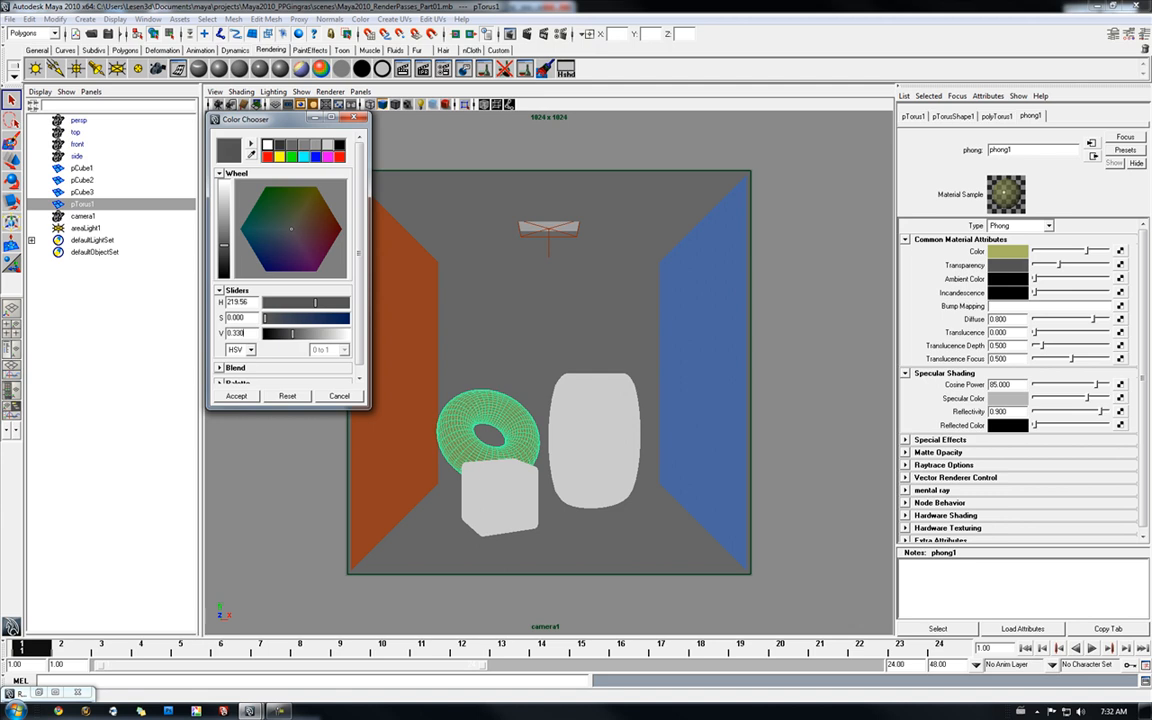
pyautogui.click(236, 396)
pyautogui.click(312, 388)
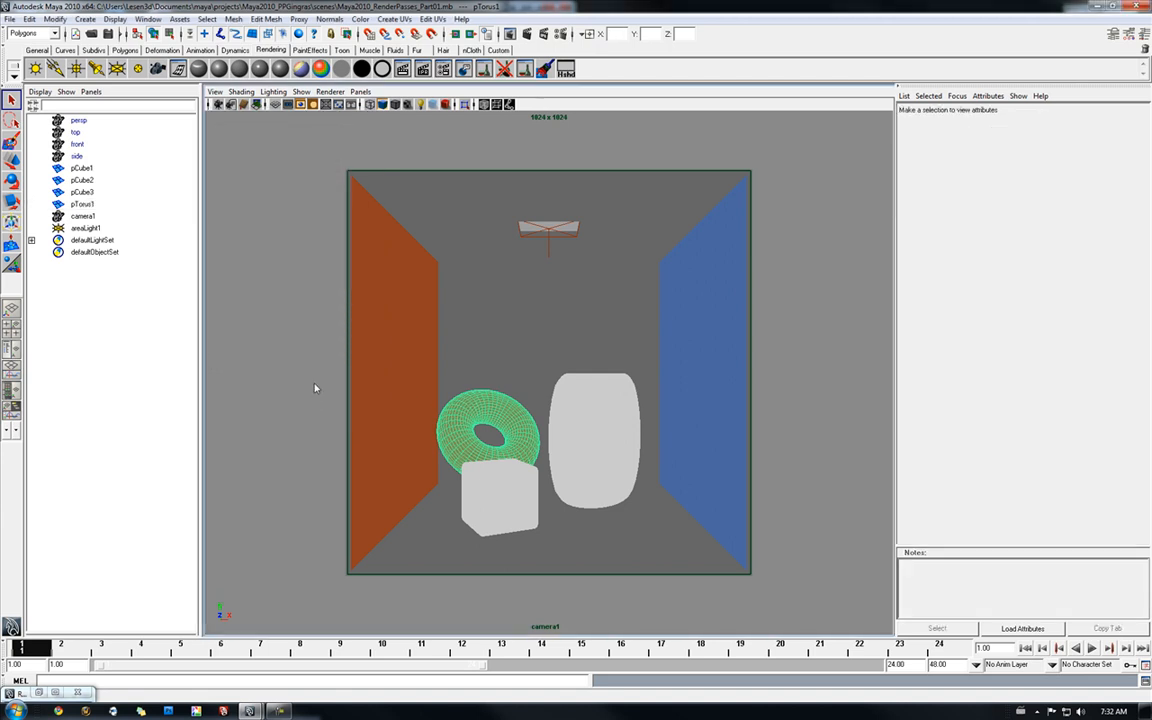
# Step: Restore the render window, re-render the scene with the transparent torus, and move the window clear of the objects
pyautogui.click(39, 692)
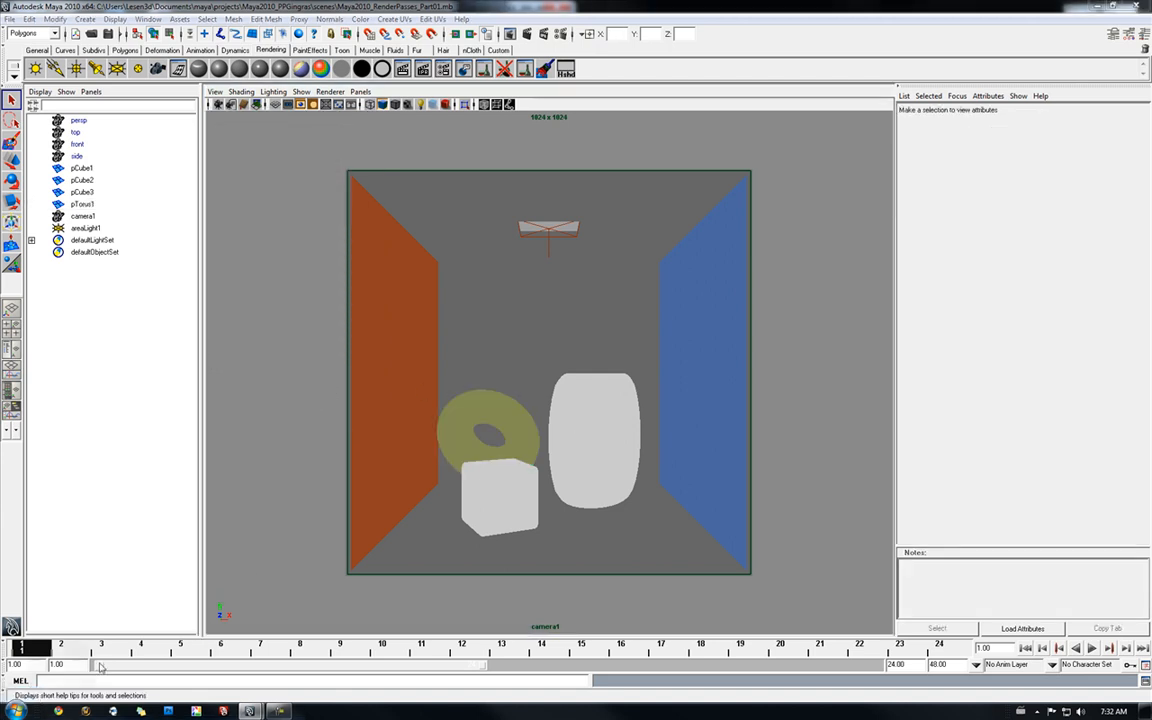
pyautogui.click(111, 184)
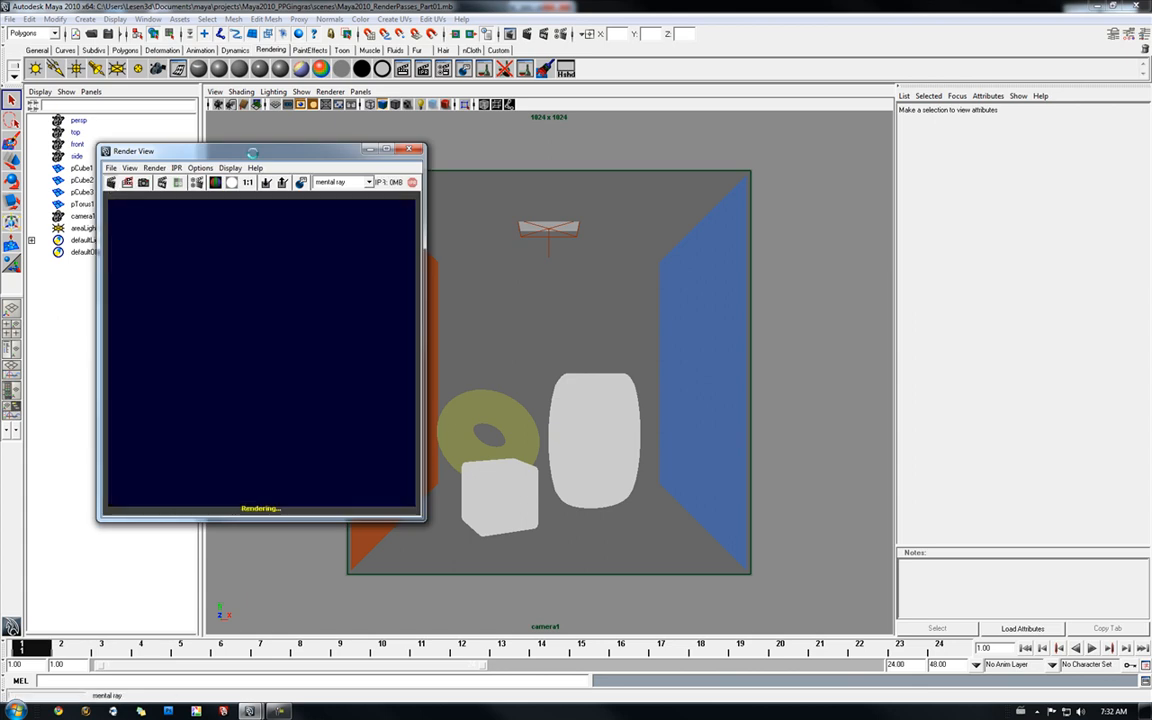
pyautogui.moveTo(255, 157); pyautogui.dragTo(513, 180)
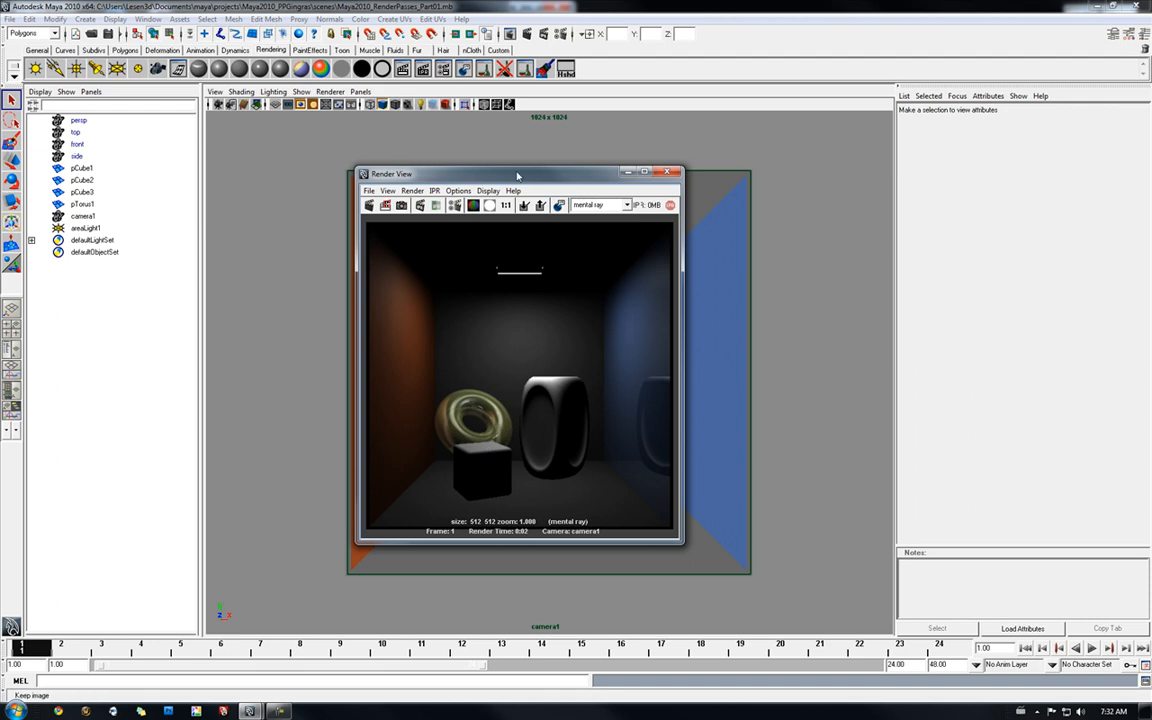
pyautogui.moveTo(468, 172); pyautogui.dragTo(221, 161)
# Step: Enable refractions on the torus's Phong material with a refractive index of 1.75 and re-render the scene
pyautogui.click(476, 416)
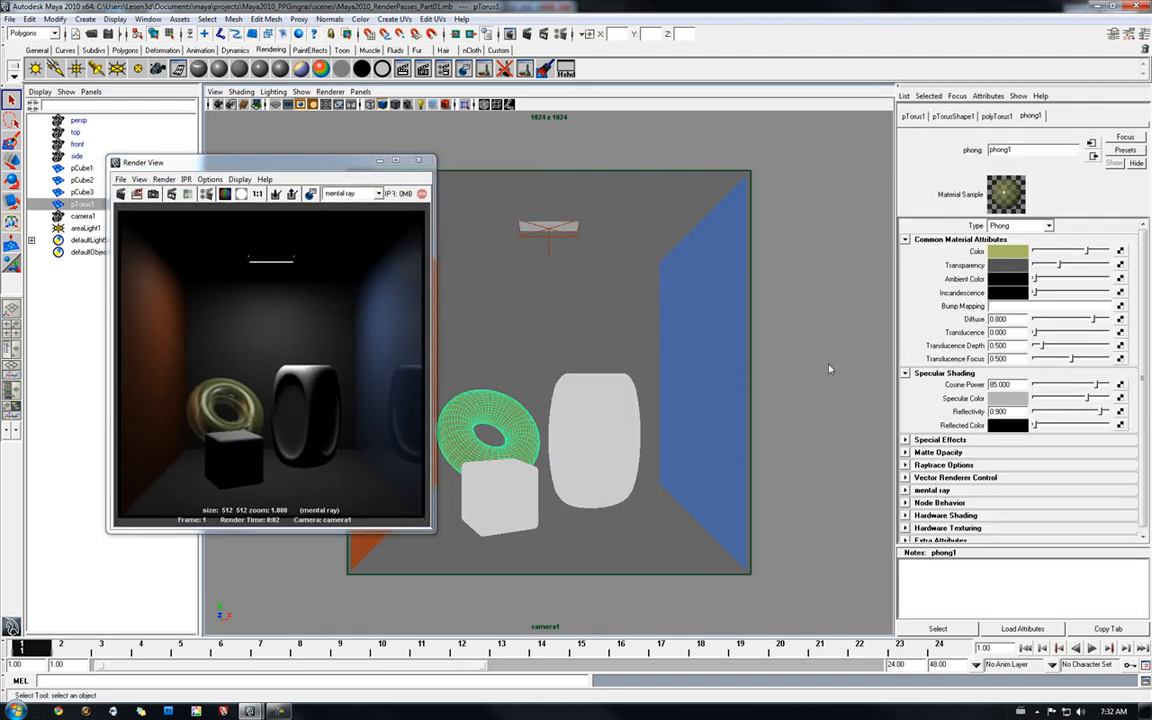
pyautogui.scroll(-1, 1141, 336)
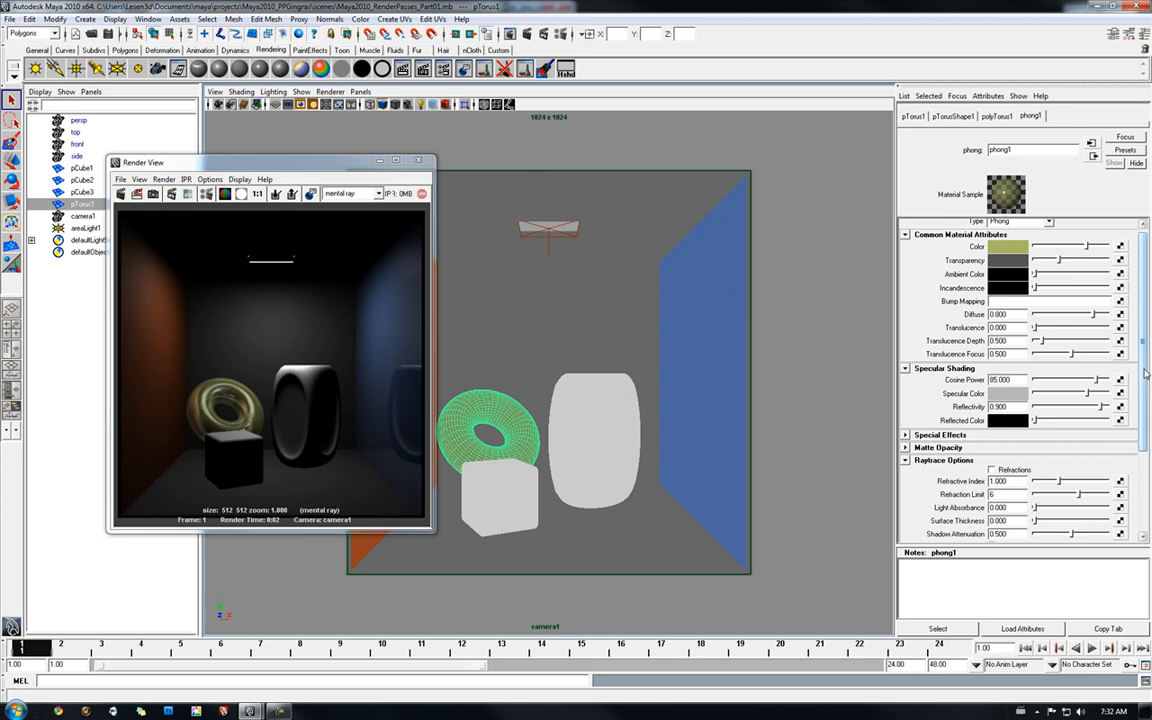
pyautogui.scroll(-3, 998, 420)
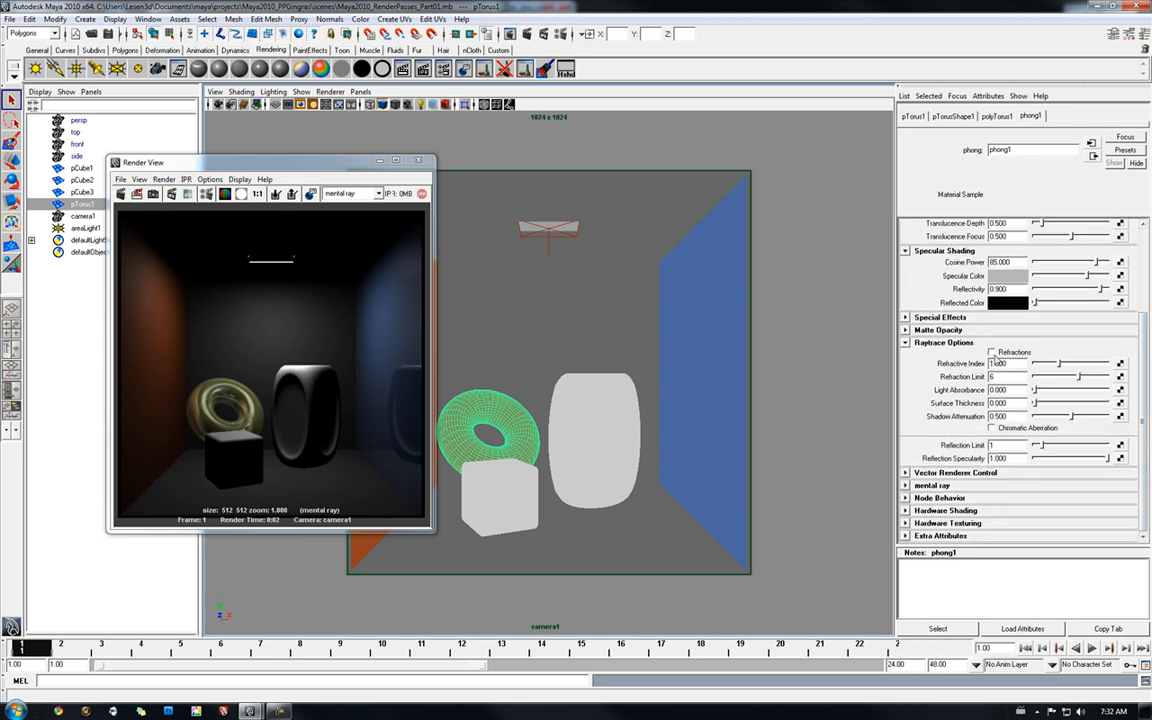
pyautogui.click(992, 352)
pyautogui.click(1010, 364)
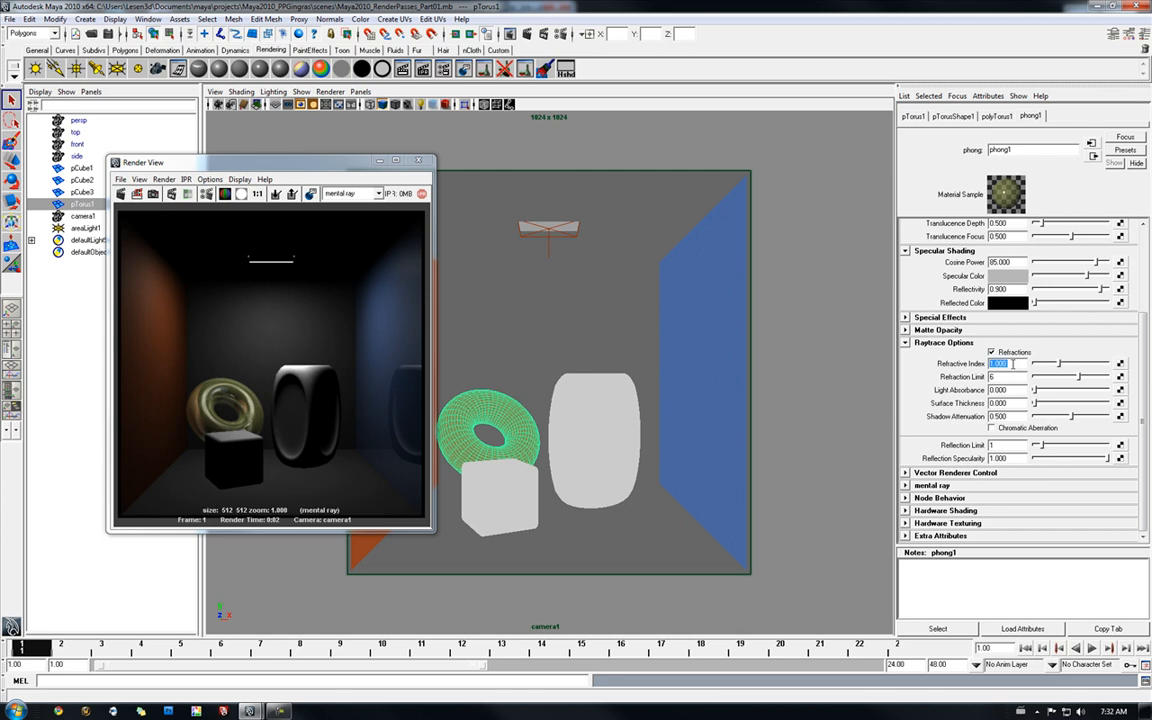
pyautogui.write('1.75')
pyautogui.press('Return')
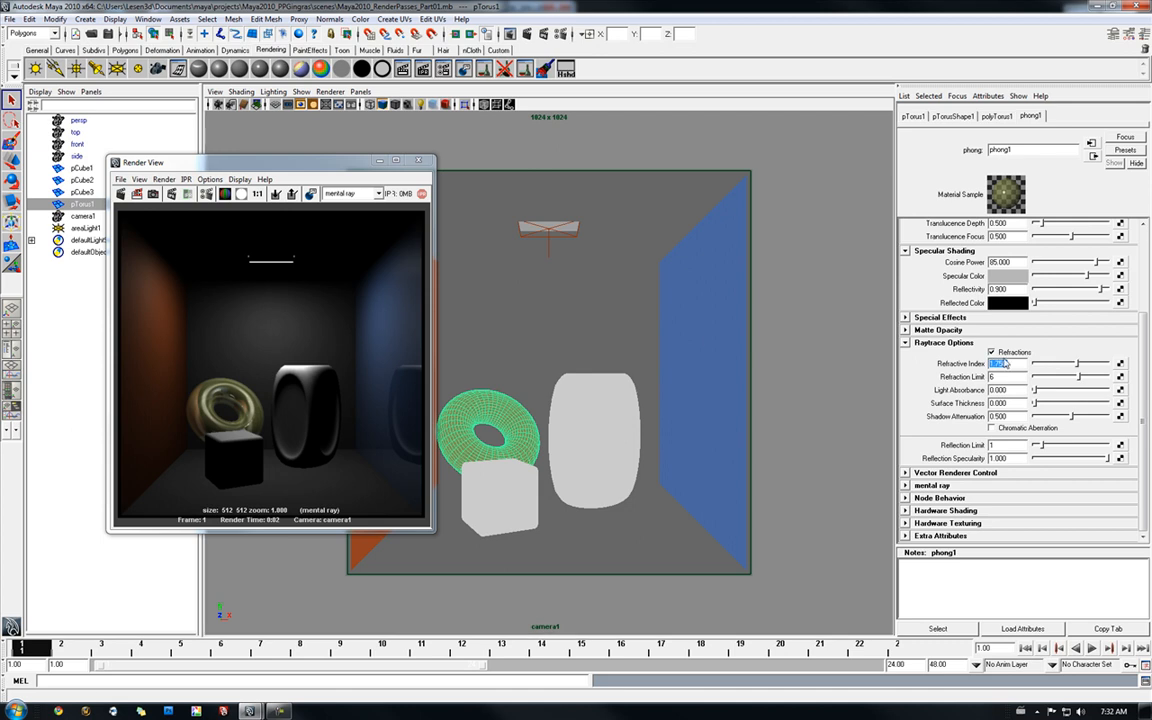
pyautogui.moveTo(297, 158); pyautogui.dragTo(583, 183)
pyautogui.click(409, 219)
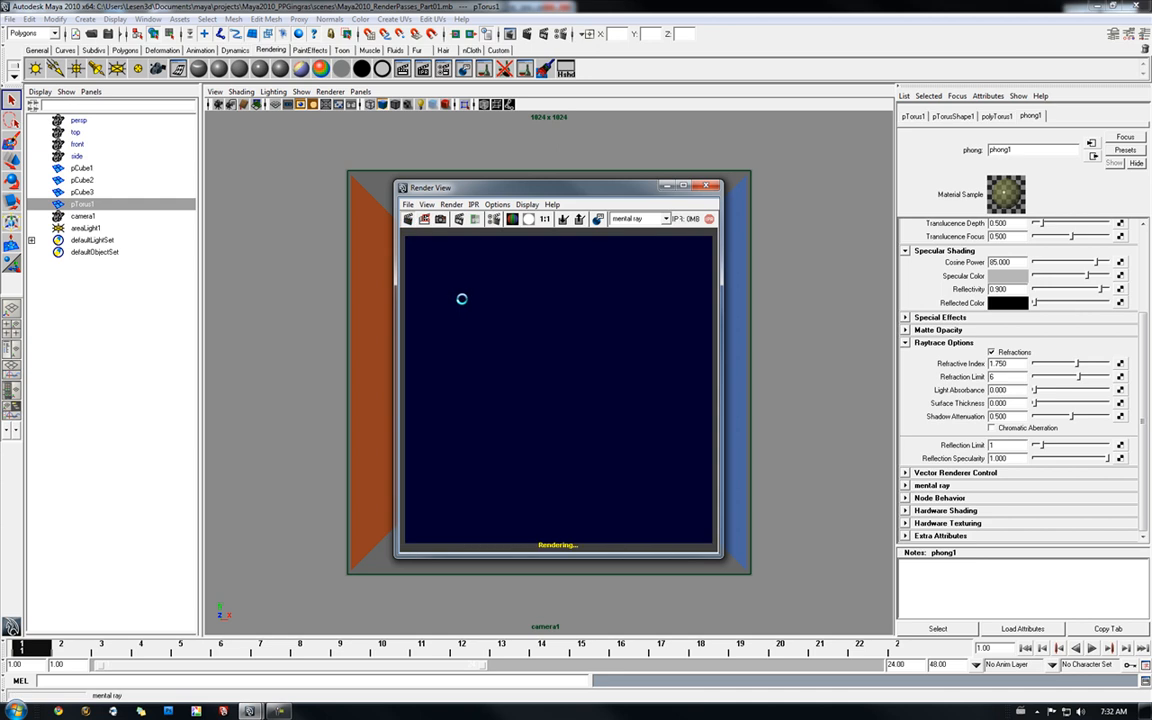